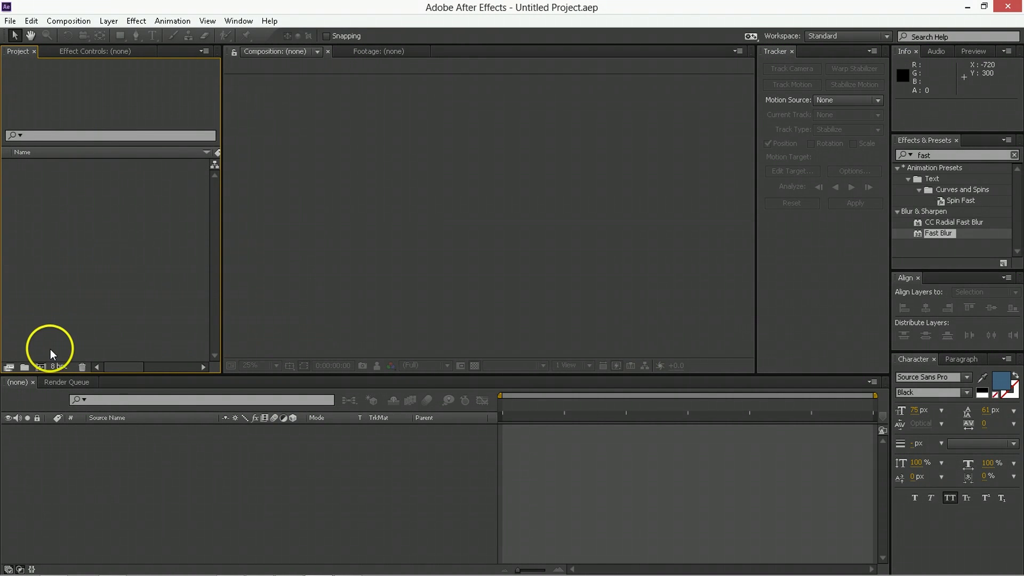
Step: Create Comp 1 at 1920×1080, 24 fps using the HDTV 1080 24 preset
click(42, 368)
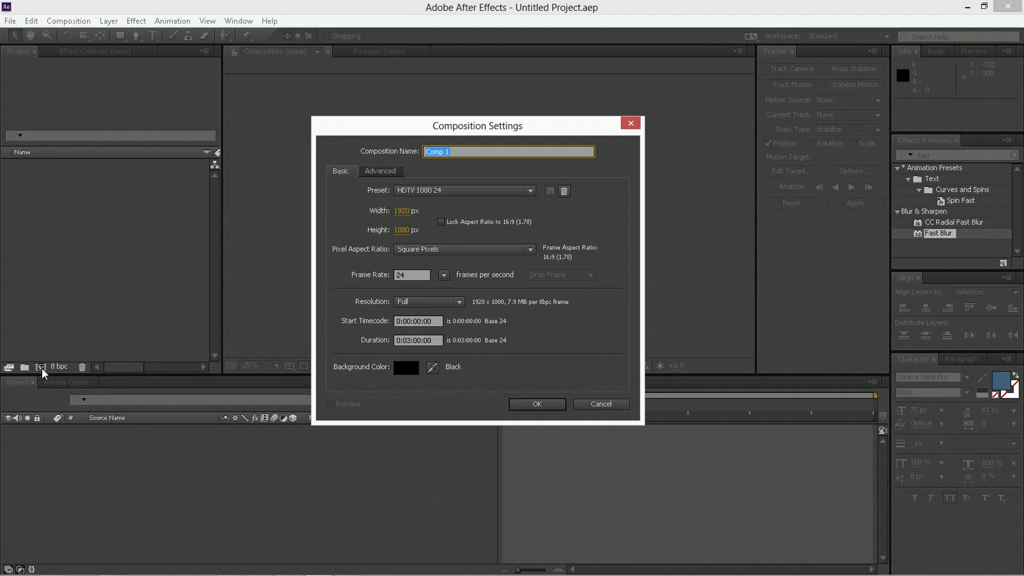
key(Return)
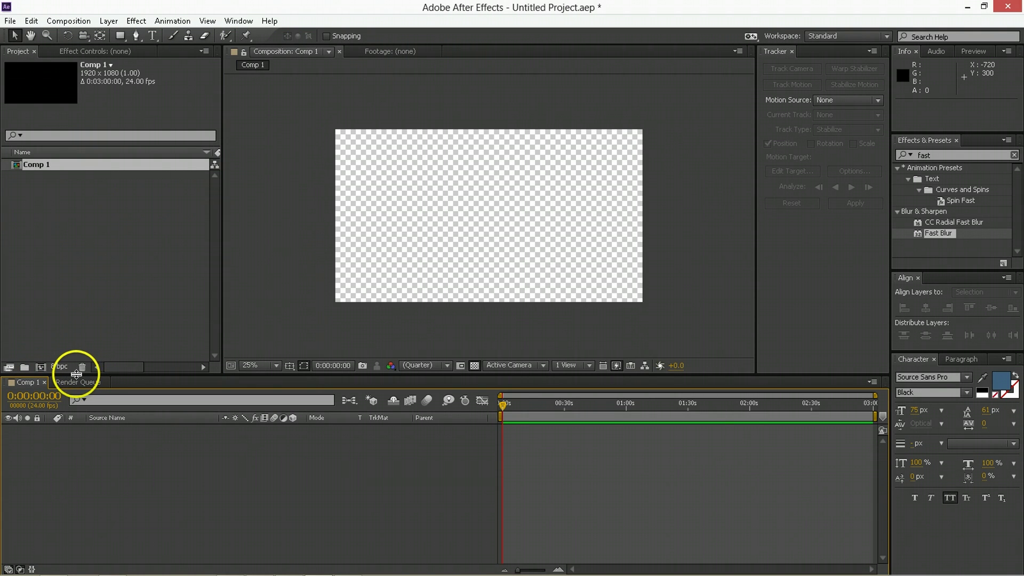
Step: Add a full-frame 1920×1080 solid, White Solid 1, coloured near-white F5F5F5
right_click(142, 455)
mouse_move(207, 332)
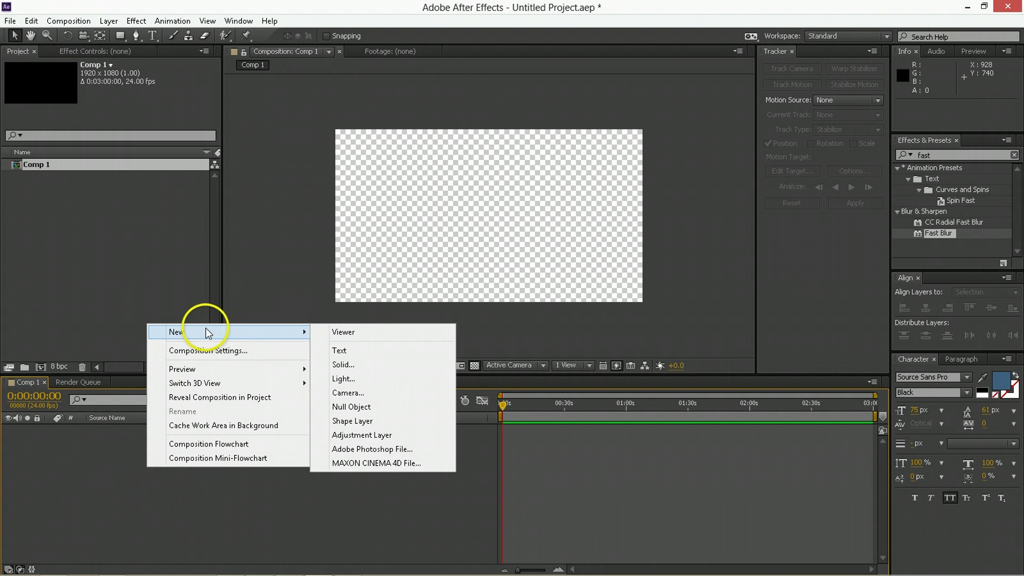
click(351, 363)
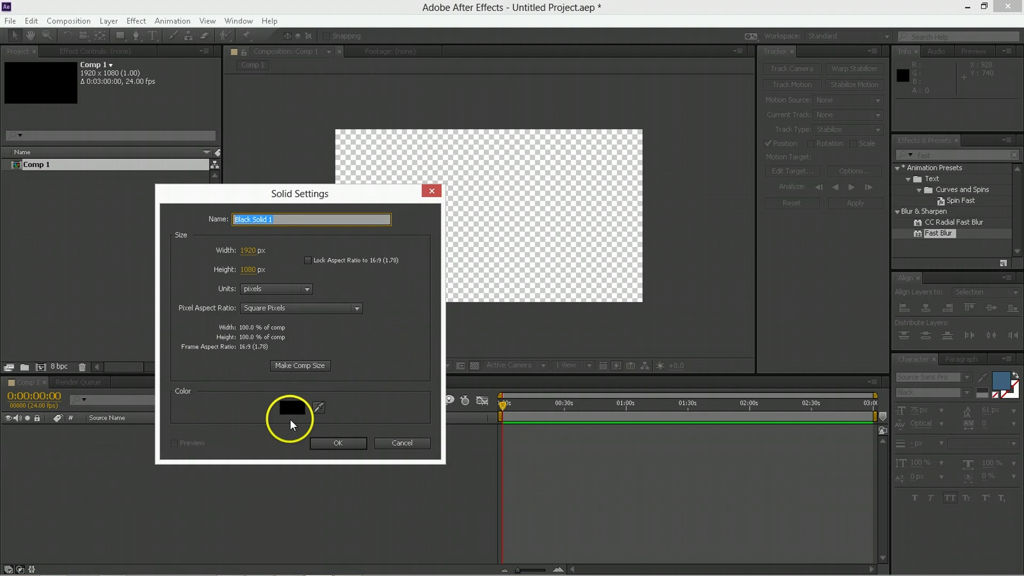
click(294, 416)
drag(395, 389, 392, 373)
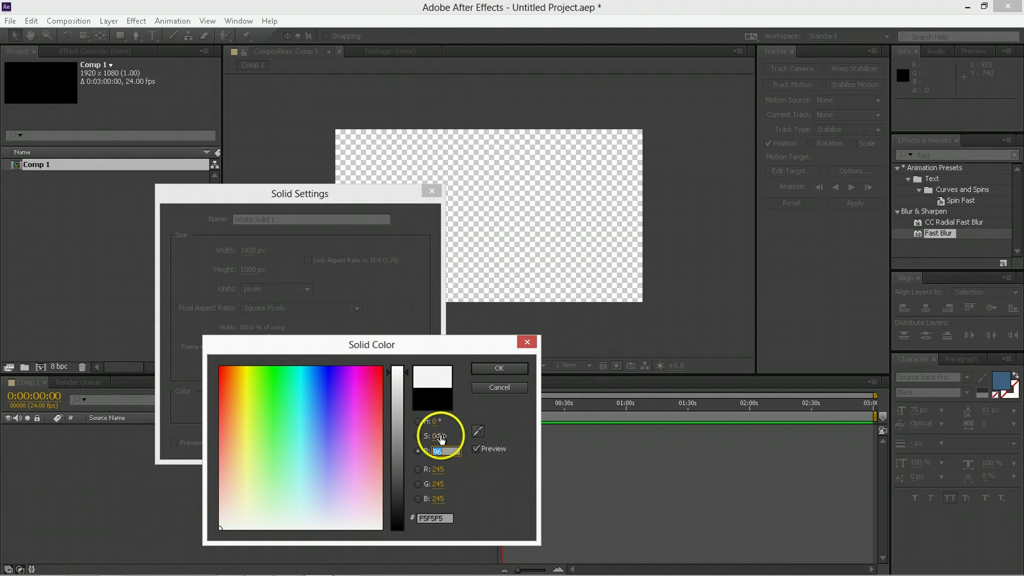
key(Return)
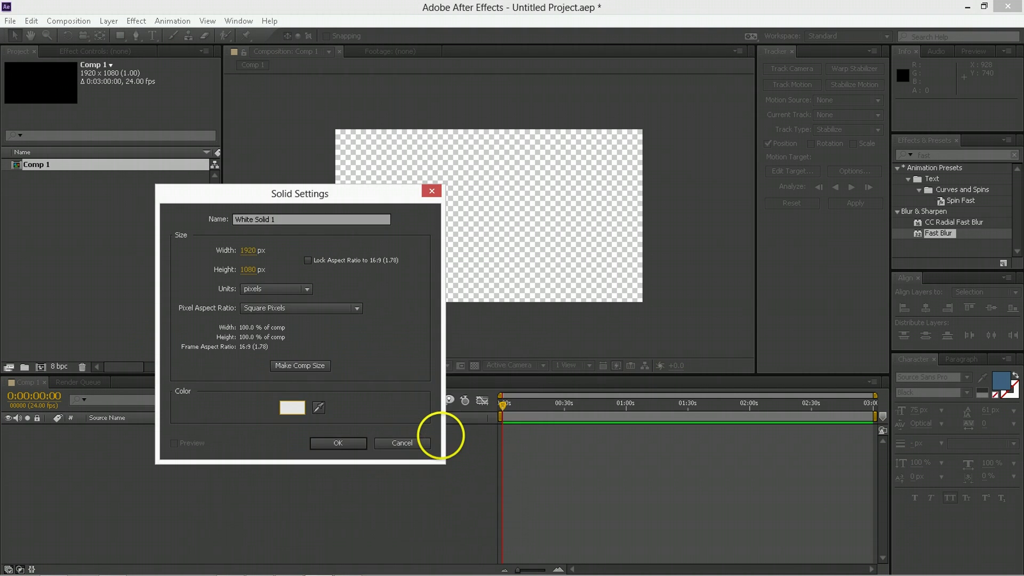
click(331, 444)
Step: Add a text layer reading 'TEXT LAYER' above the solid and select it with the Selection tool
click(119, 458)
right_click(119, 458)
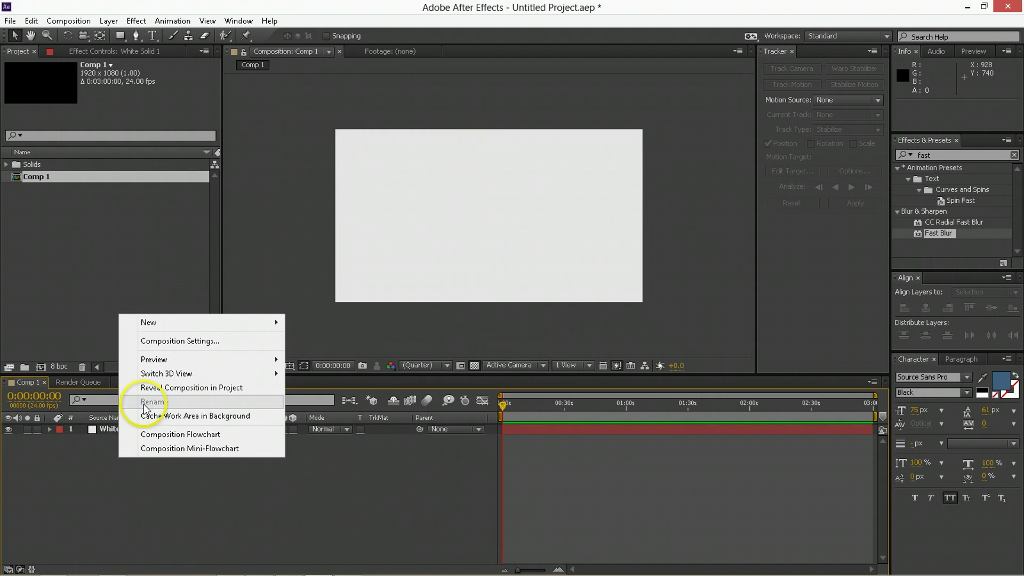
mouse_move(157, 322)
click(341, 341)
text(TEXT LAYER)
key(Escape)
key(v)
click(236, 513)
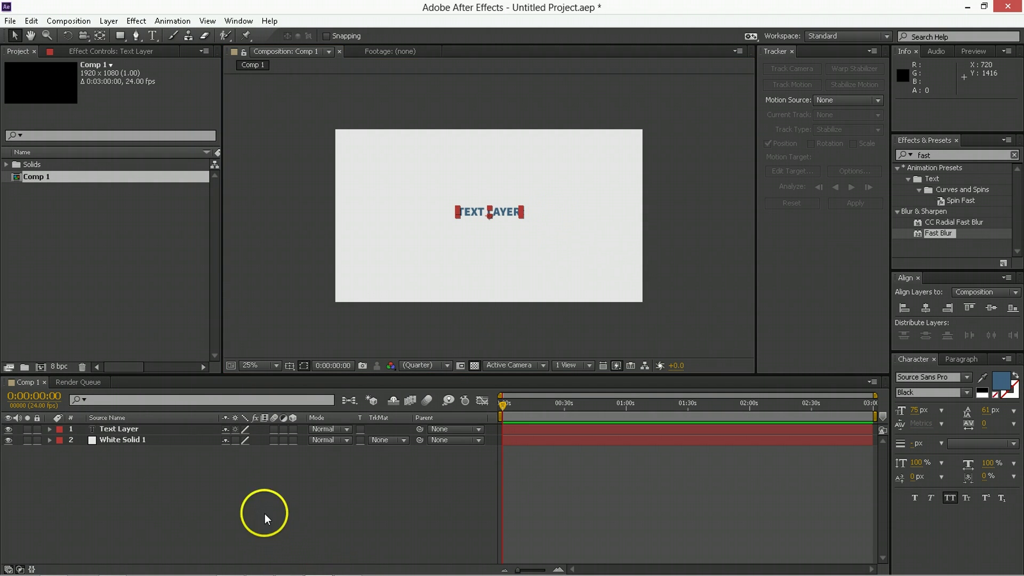
click(123, 430)
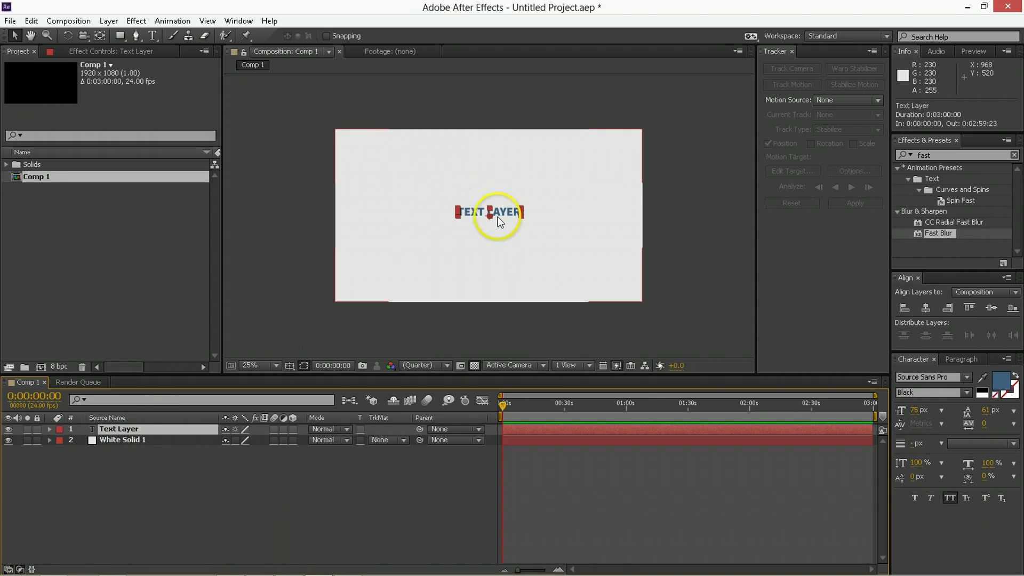
Step: Set the text's font size to 200 px in the Character panel
click(916, 411)
drag(941, 401, 997, 400)
click(917, 410)
text(200)
key(Return)
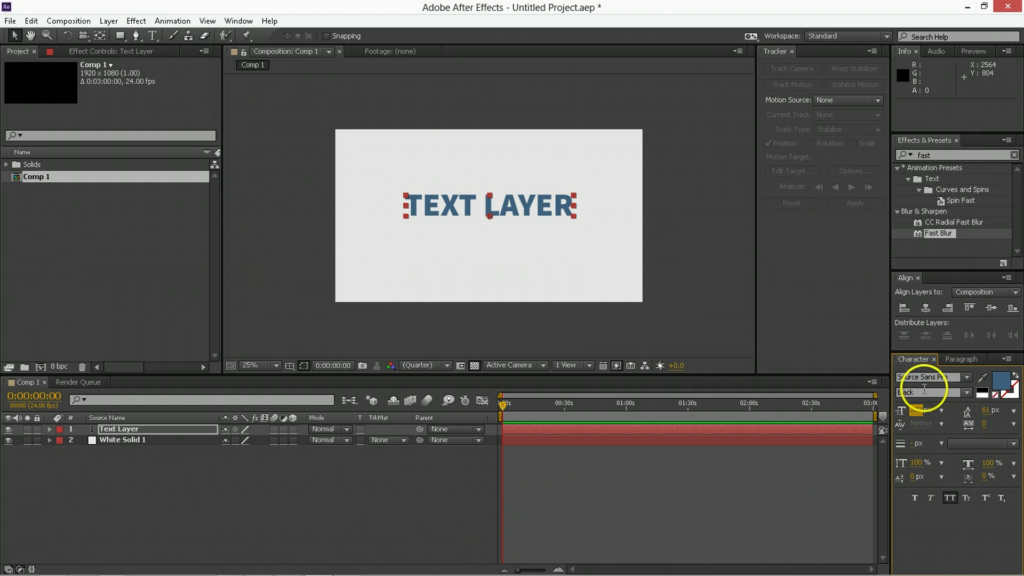
Step: Change the text fill colour from blue to dark red (9A1D1D)
click(930, 393)
click(1002, 381)
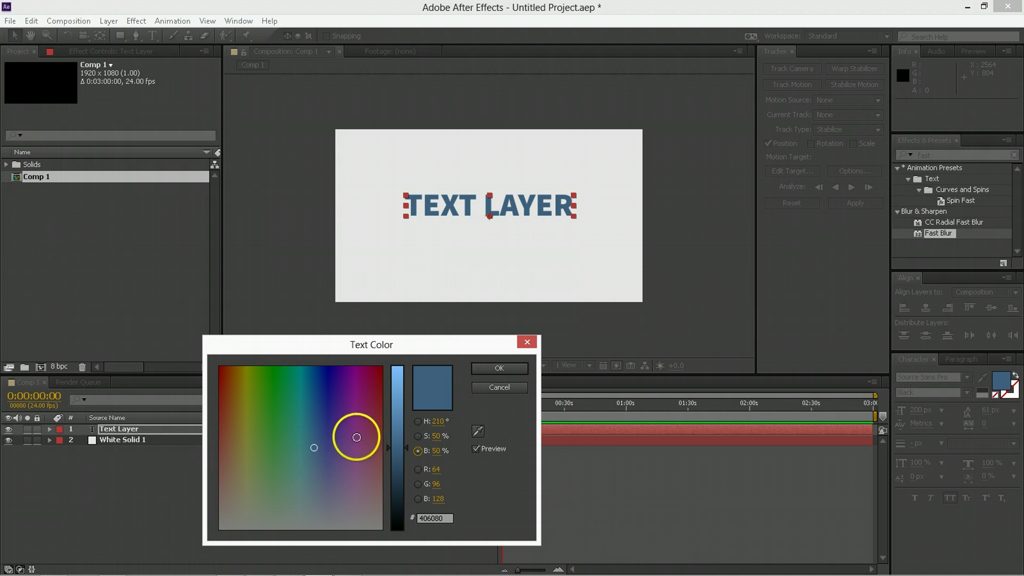
drag(438, 421, 304, 441)
drag(400, 442, 446, 434)
click(504, 370)
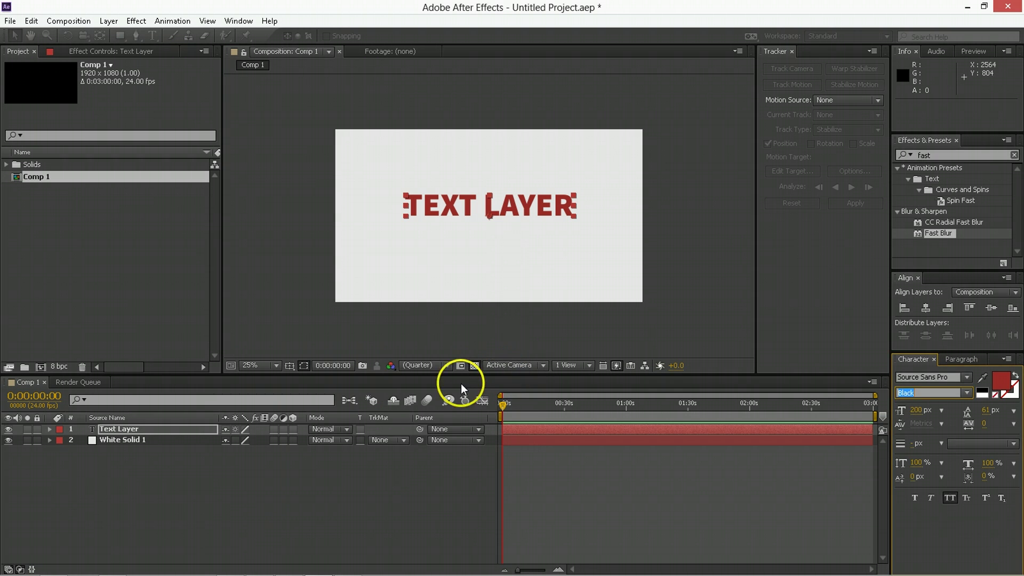
Step: Make Text Layer a 3D layer and confirm Ray-traced 3D as the composition's renderer
click(230, 507)
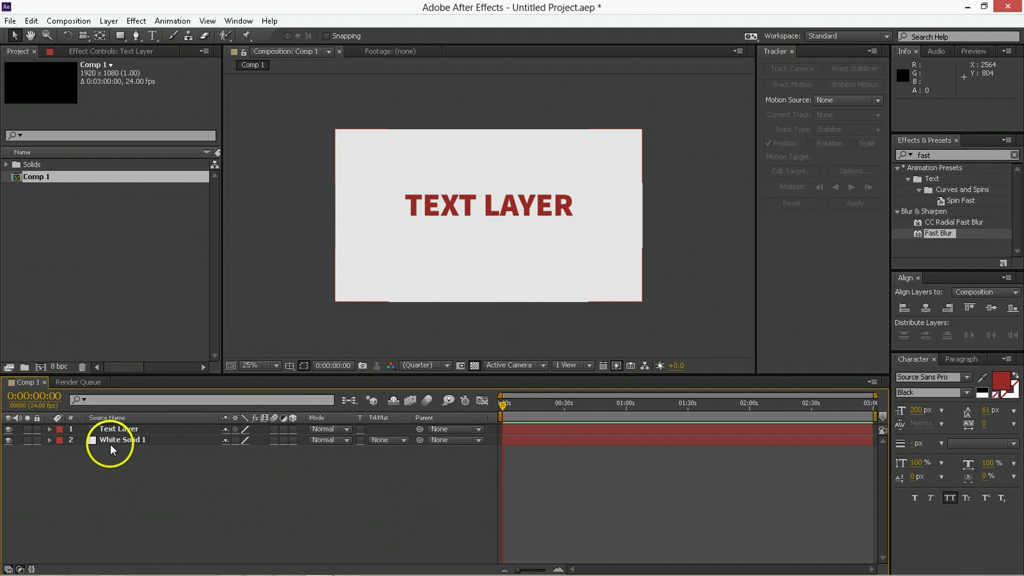
click(293, 429)
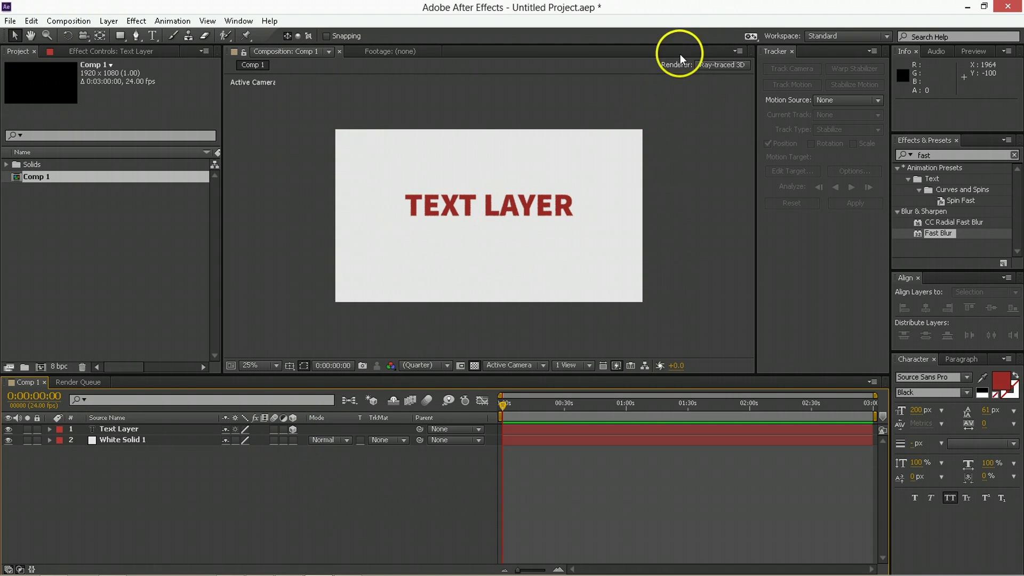
click(710, 66)
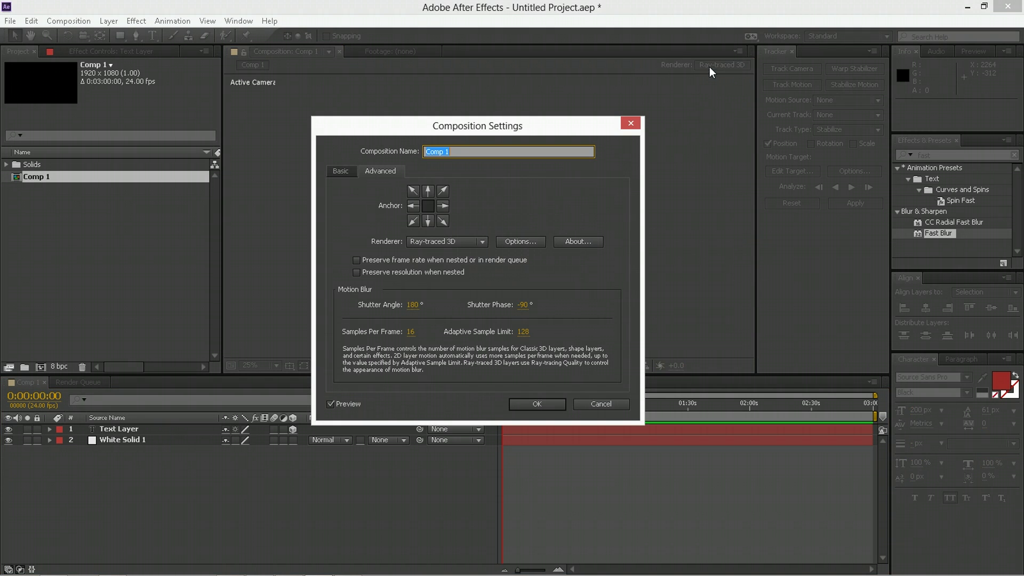
click(428, 242)
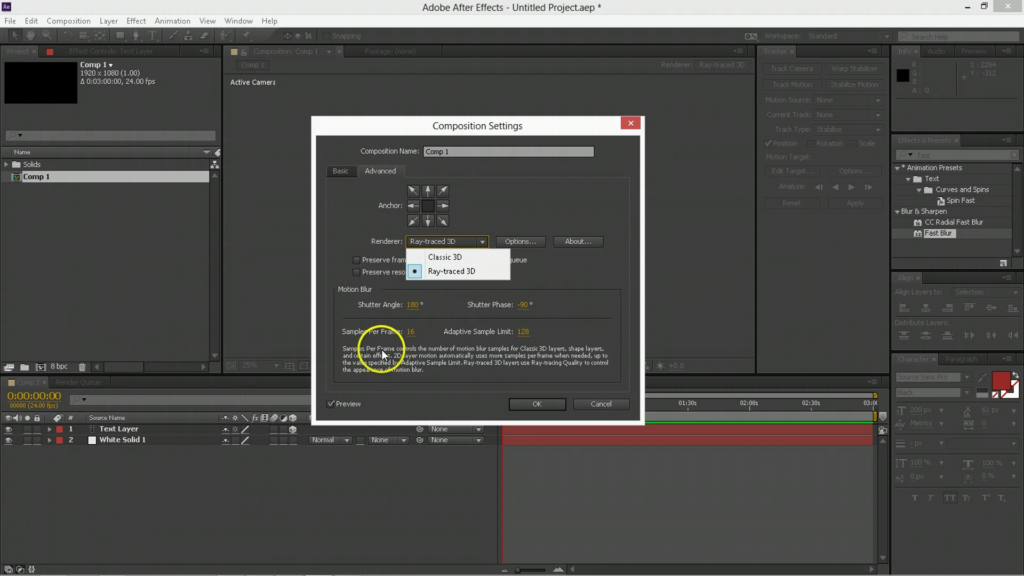
click(531, 410)
click(531, 410)
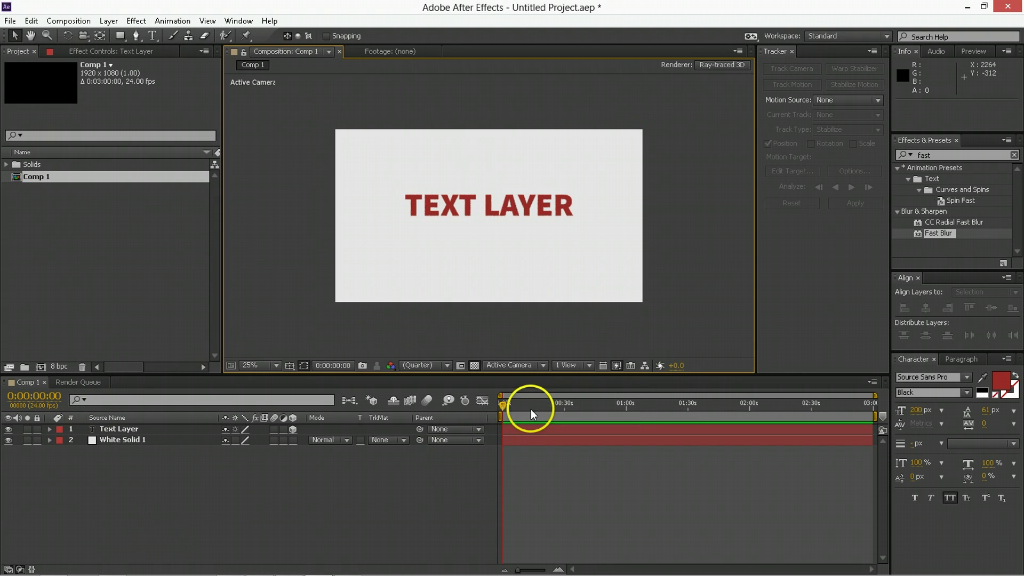
Step: Reveal the text layer's Geometry and Material options with AA and enable Per-character 3D
click(114, 429)
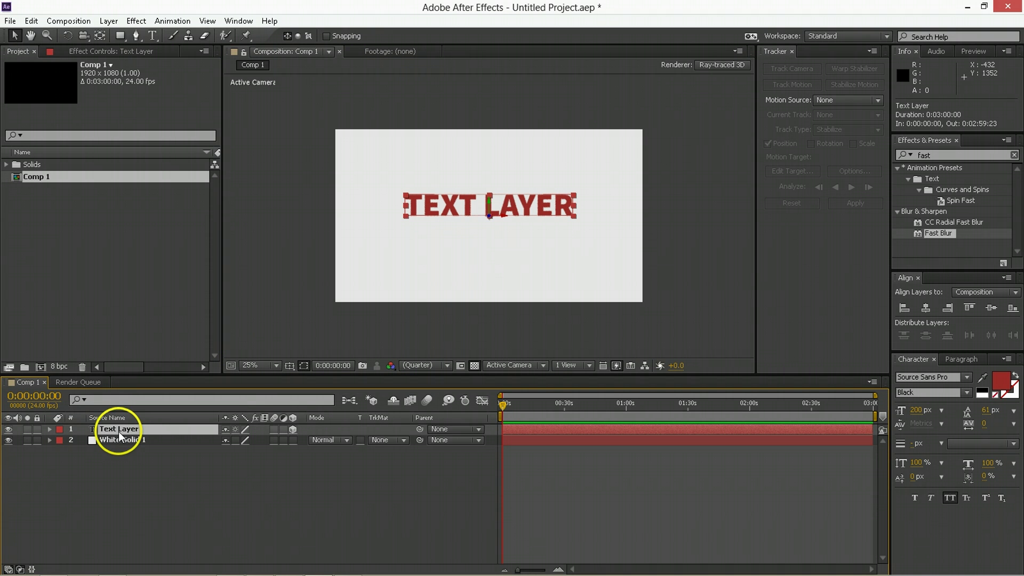
key(a)
key(a)
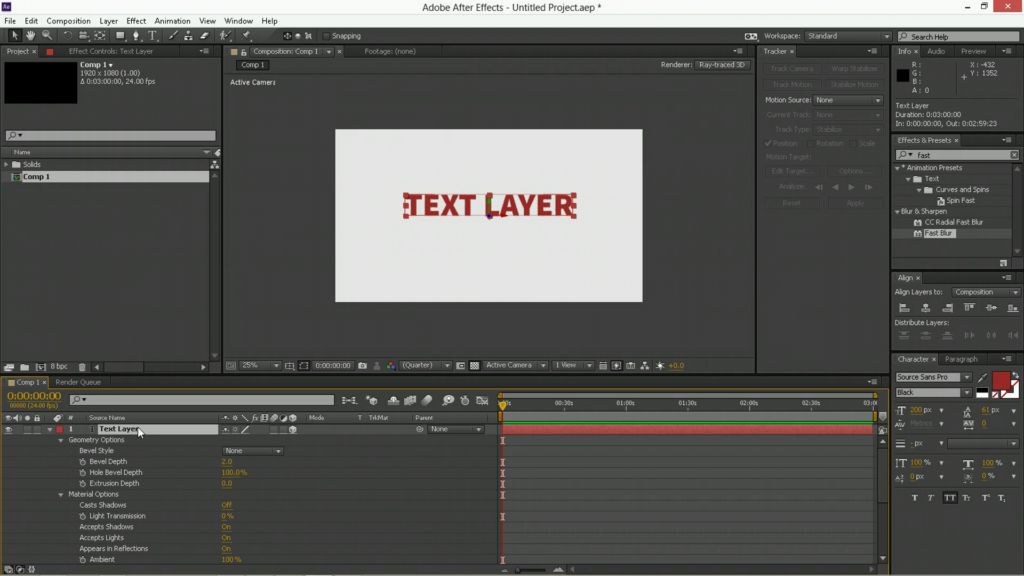
click(56, 438)
click(63, 460)
click(299, 439)
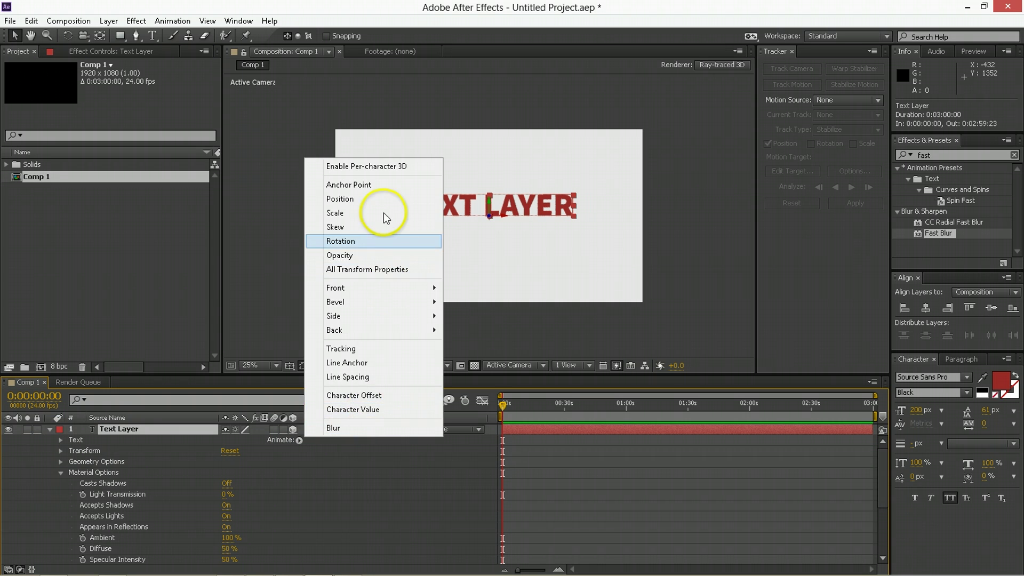
click(352, 166)
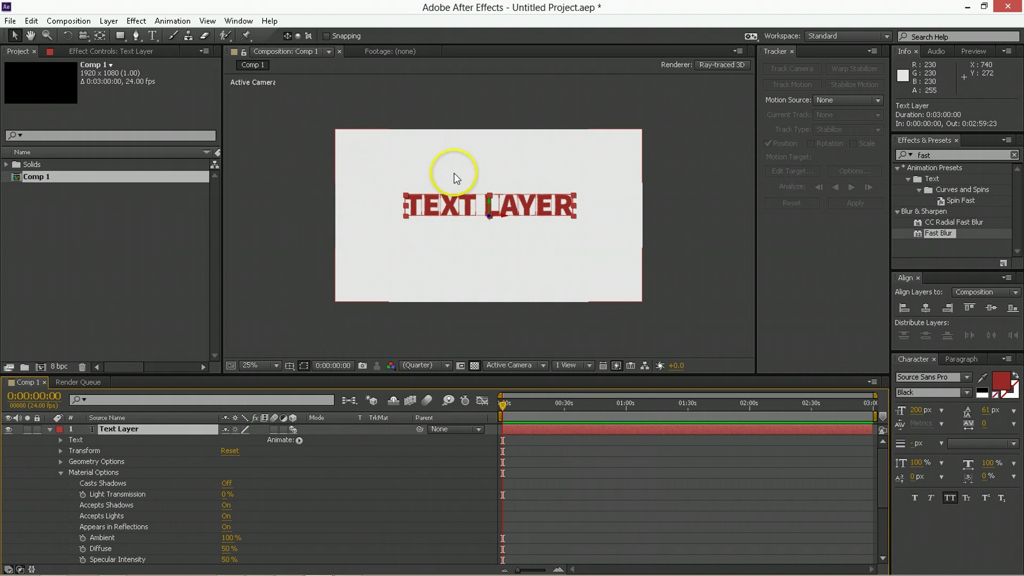
click(299, 440)
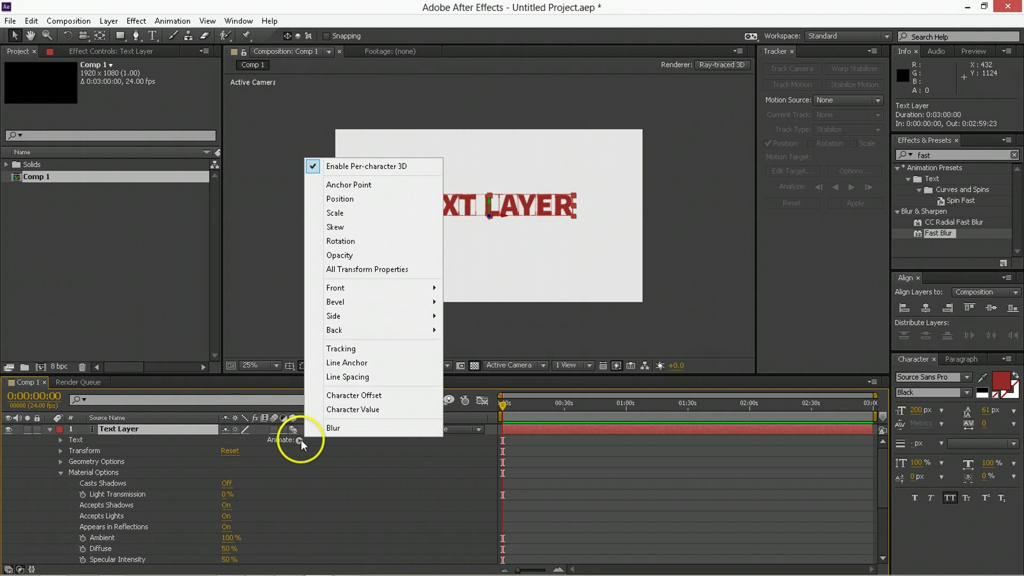
Step: Give Animator 1 a Position property, X/Y/Z Rotation properties and a Wiggly Selector
click(348, 202)
click(107, 482)
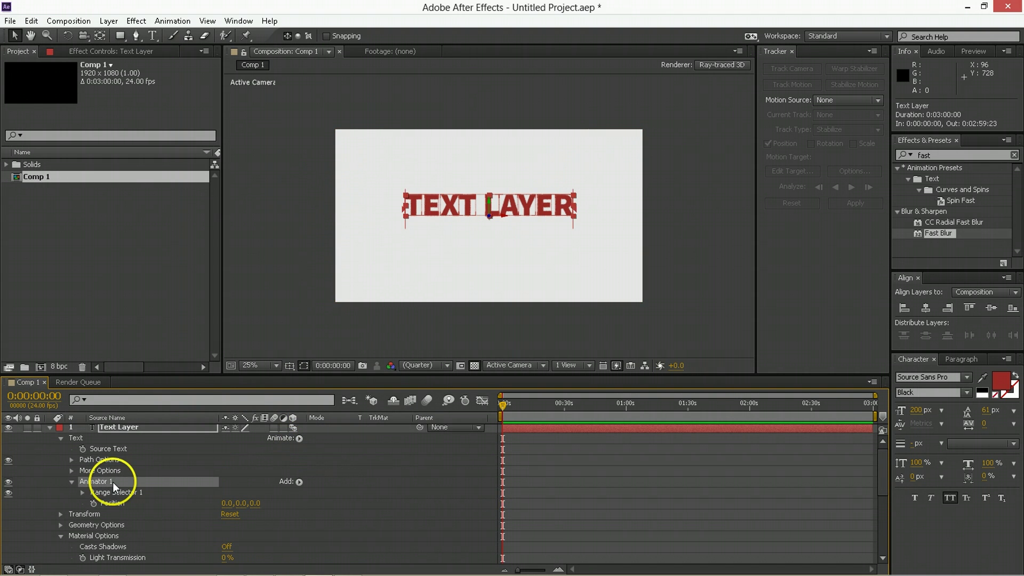
click(300, 482)
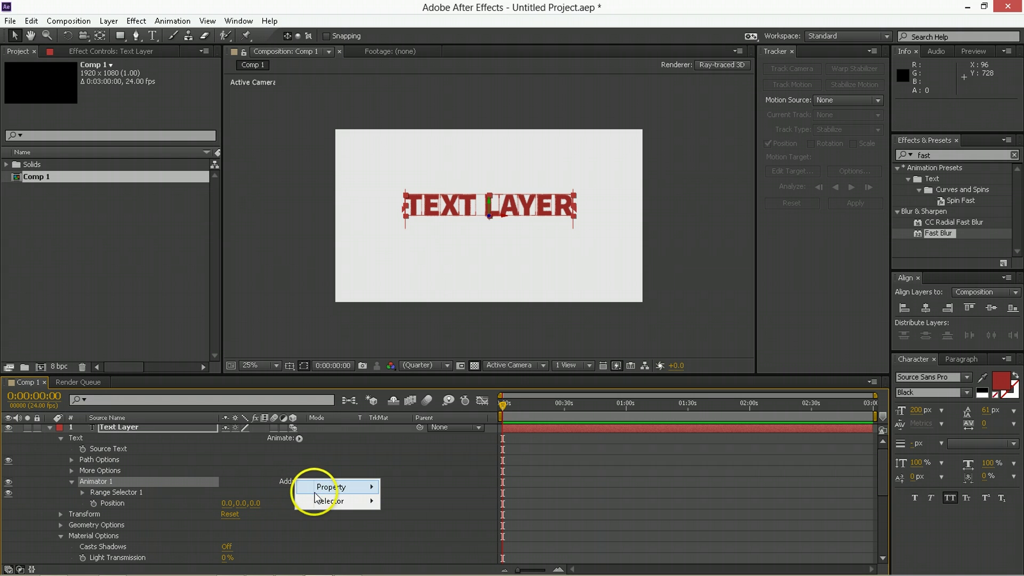
mouse_move(325, 486)
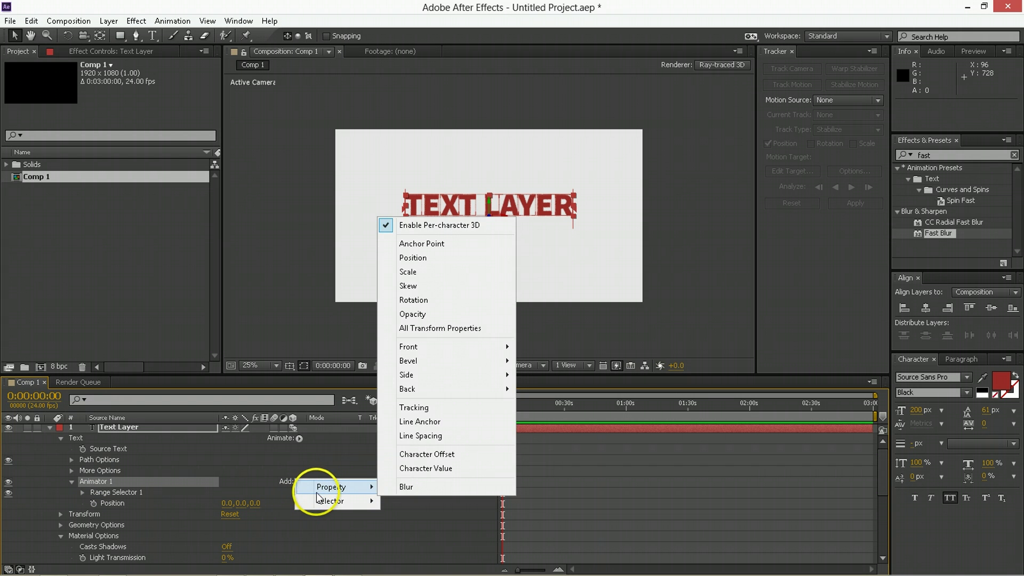
click(421, 299)
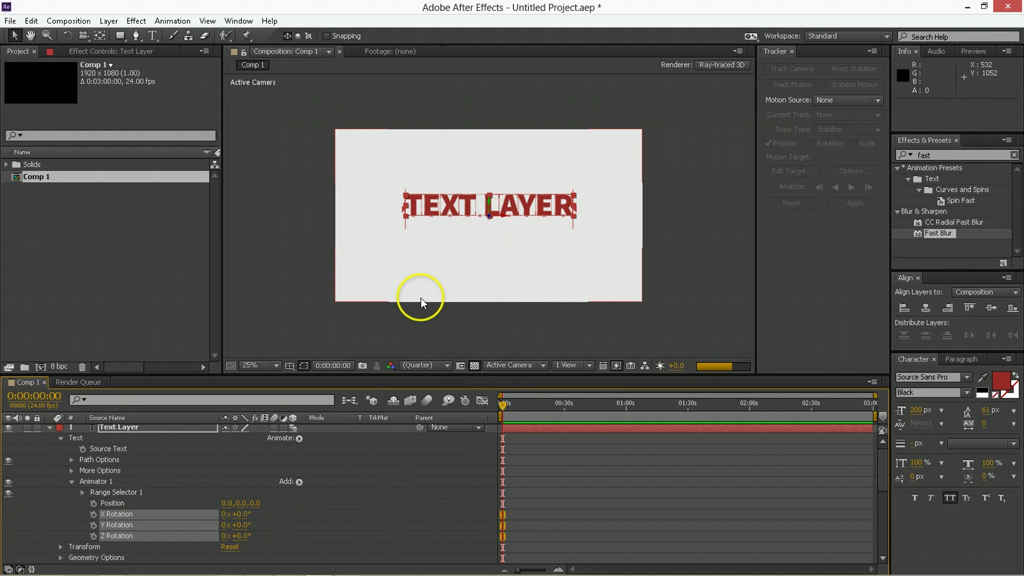
click(299, 481)
mouse_move(326, 501)
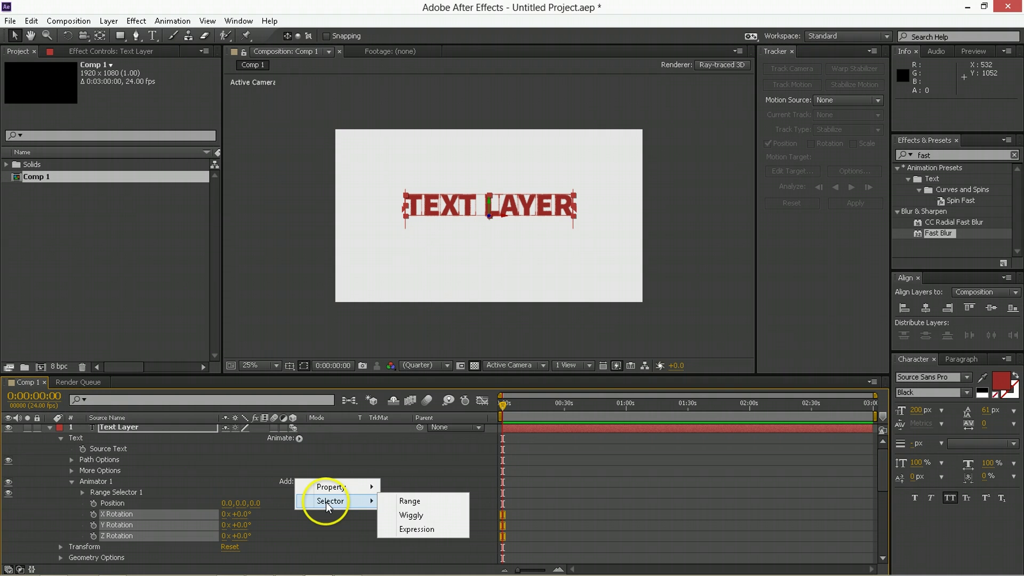
click(425, 514)
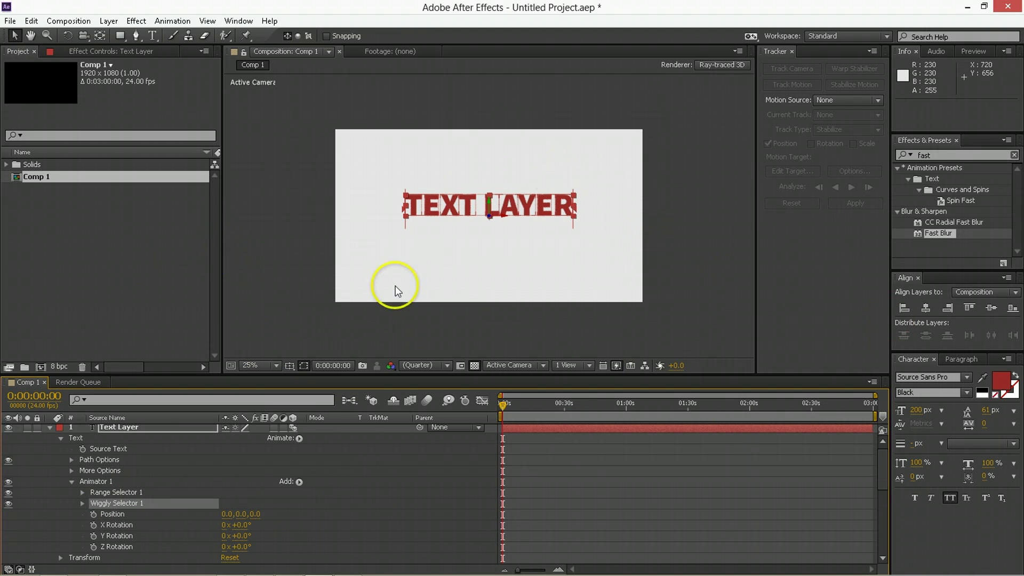
Step: Set Animator 1's Position to 540, 540, 540
scroll(300, 539, down, 3)
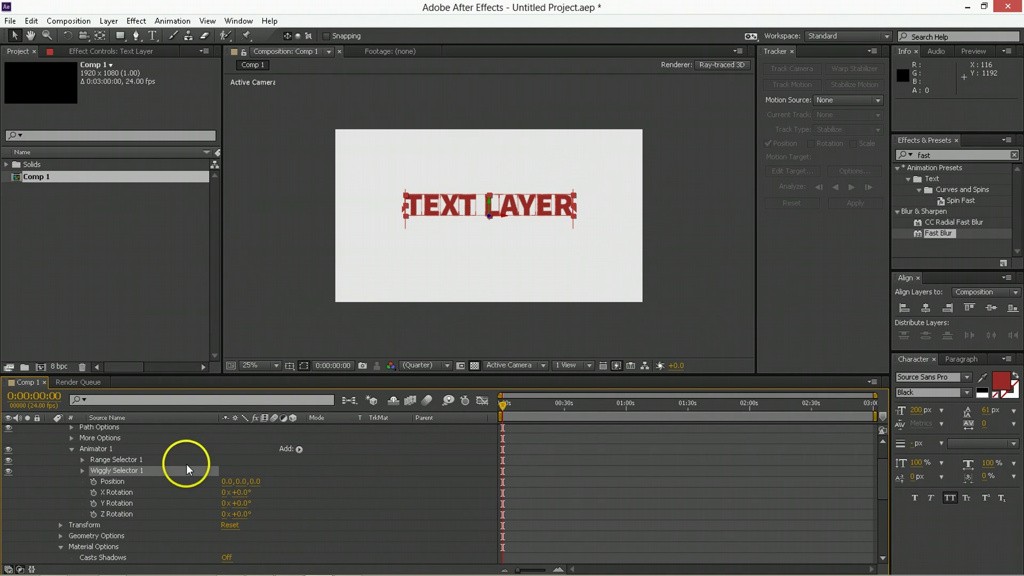
click(108, 485)
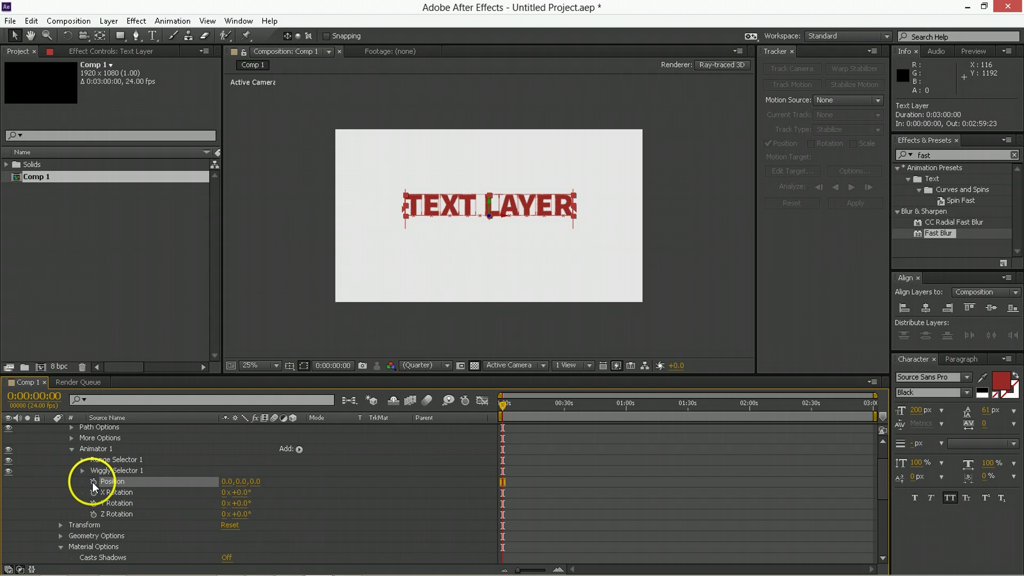
click(227, 482)
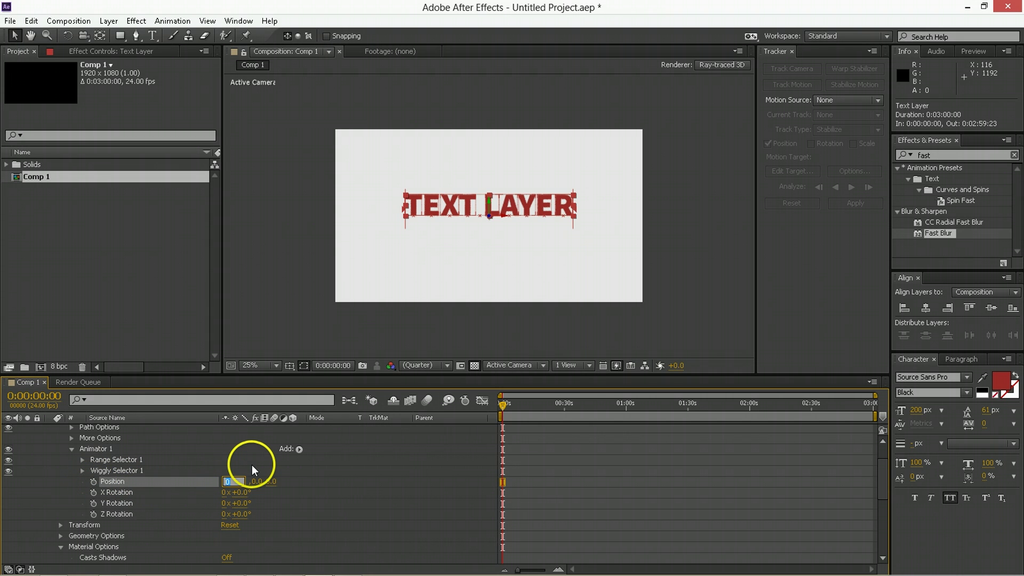
text(540)
key(Tab)
text(540)
key(Tab)
text(540)
key(Return)
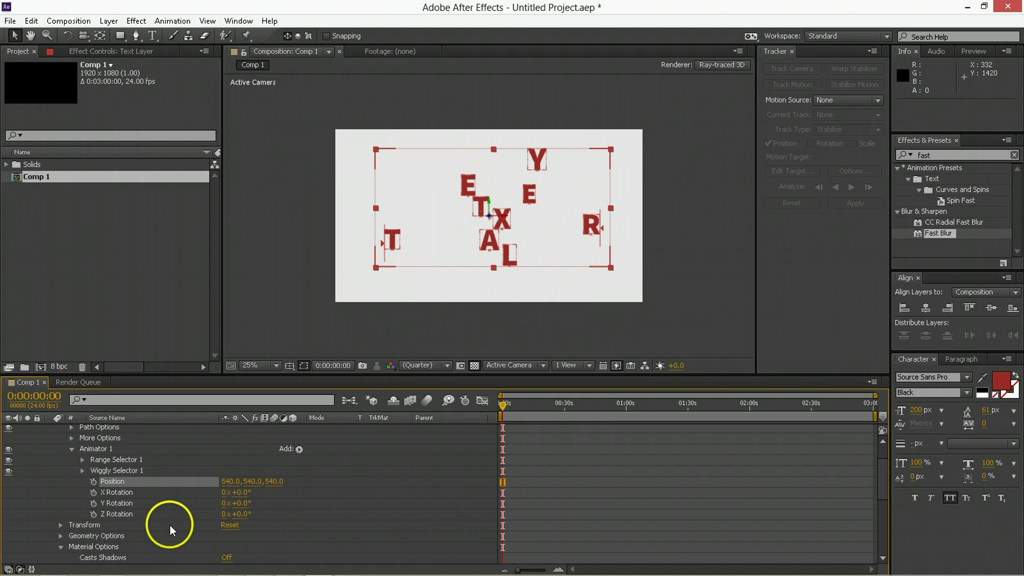
Step: Set X, Y and Z Rotation each to one full revolution (1x)
click(82, 469)
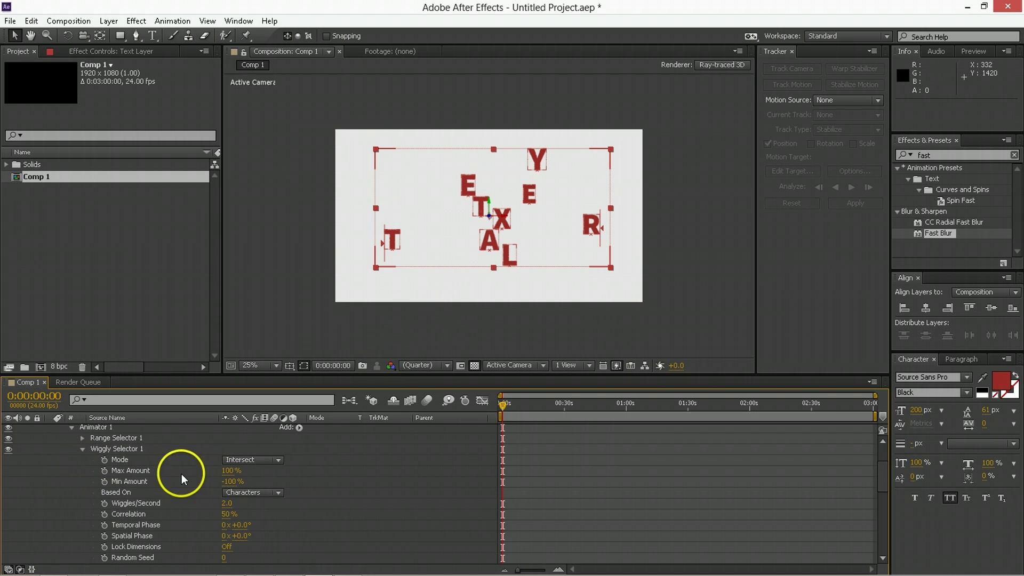
click(81, 448)
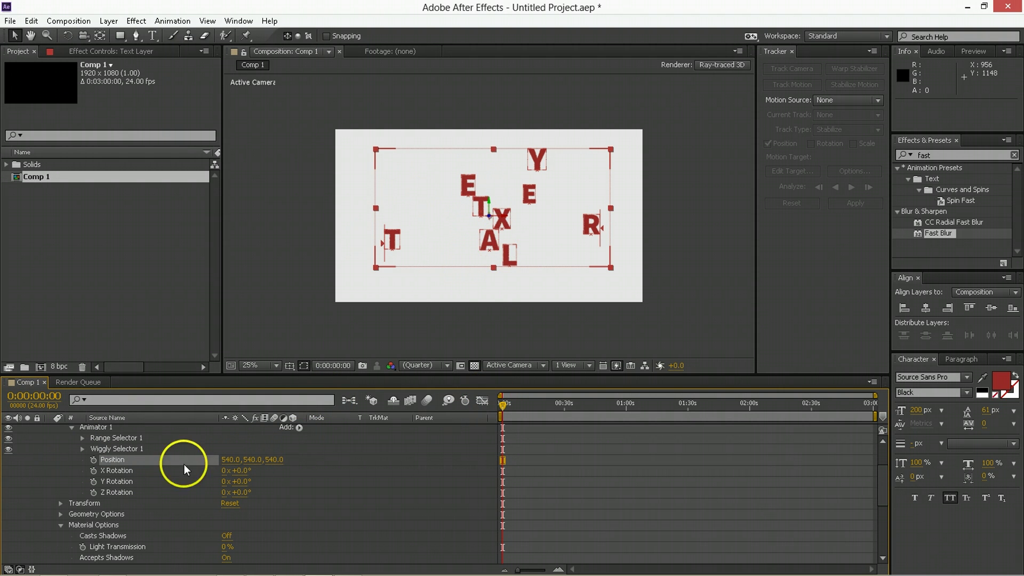
click(101, 470)
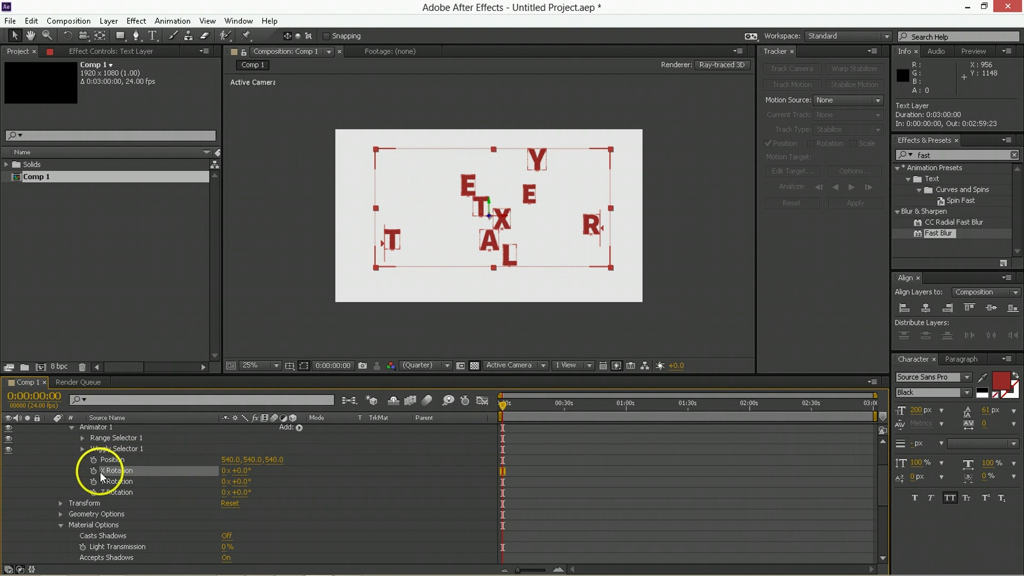
click(224, 471)
text(1)
key(Tab)
text(1)
key(Tab)
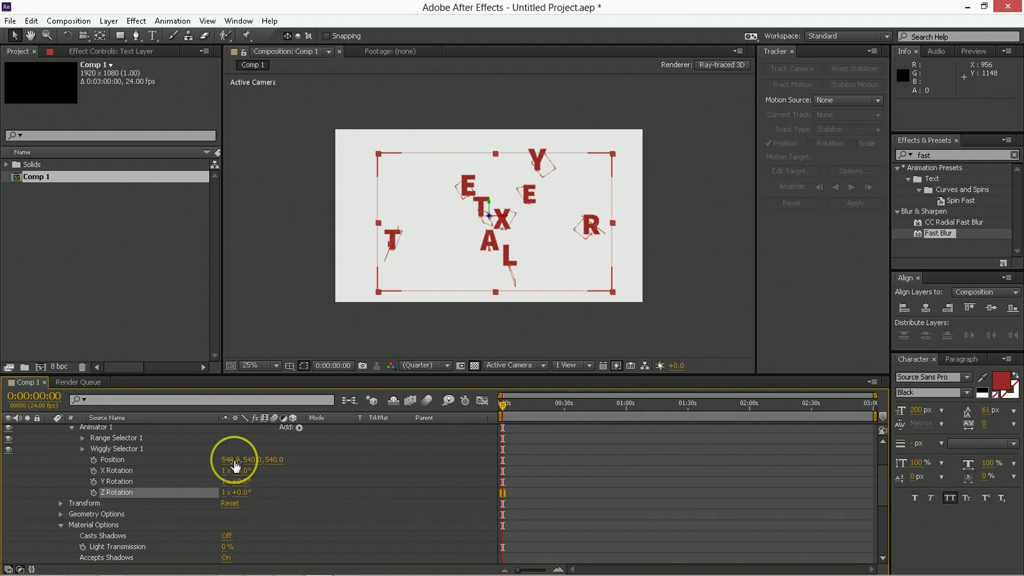
text(1)
key(Return)
Step: Deselect the layer and preview the scattering, spinning letters
click(389, 437)
scroll(389, 437, up, 1)
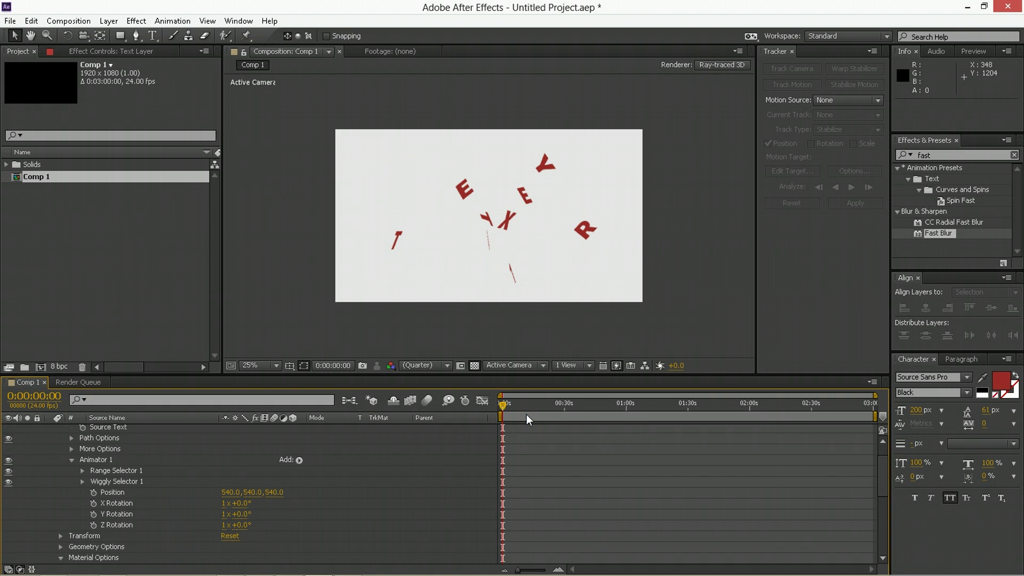
key(space)
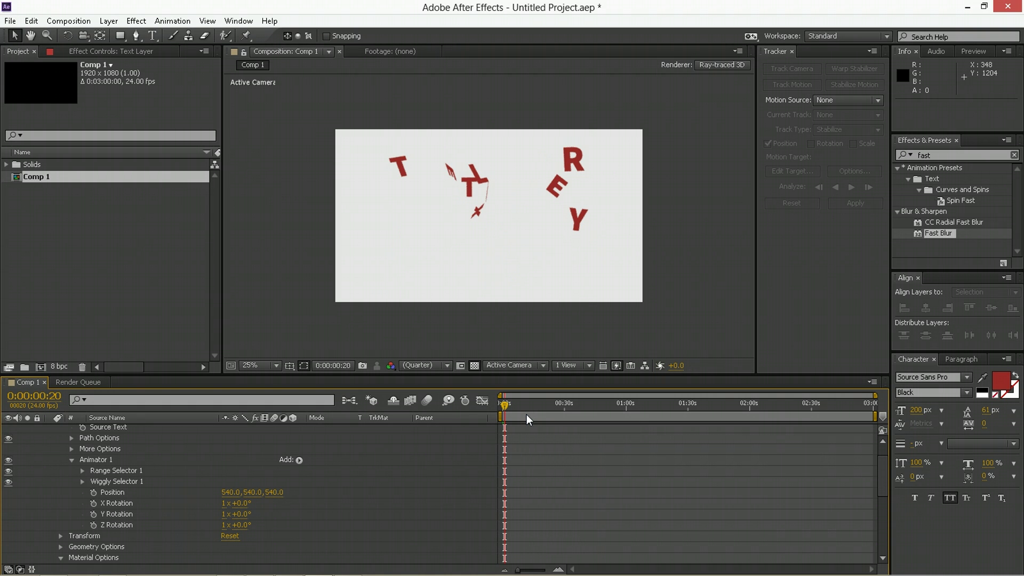
Step: Keyframe Range Selector 1 Start at 0% at 1:06 and 100% at 3:18
click(503, 424)
click(114, 483)
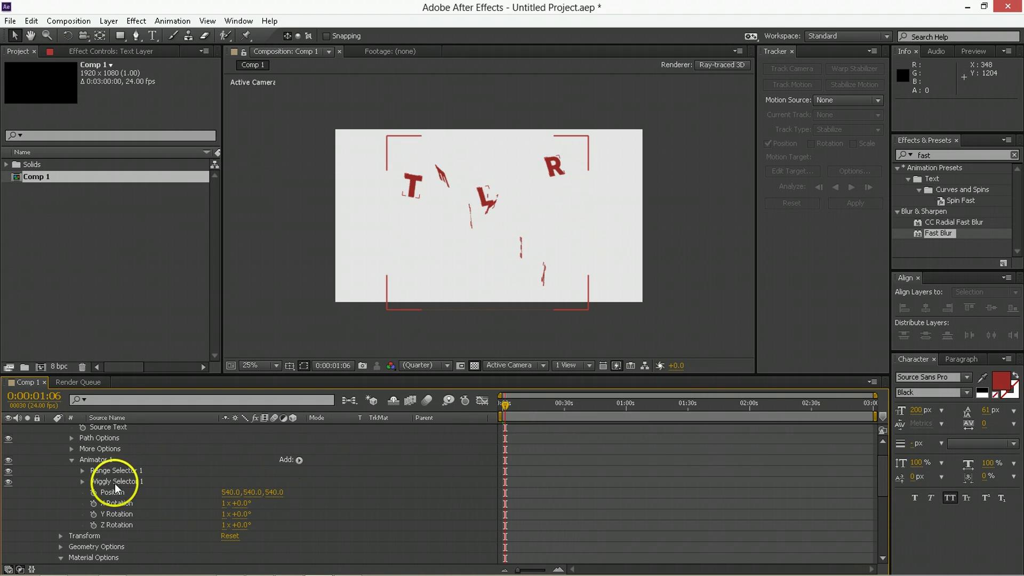
click(83, 471)
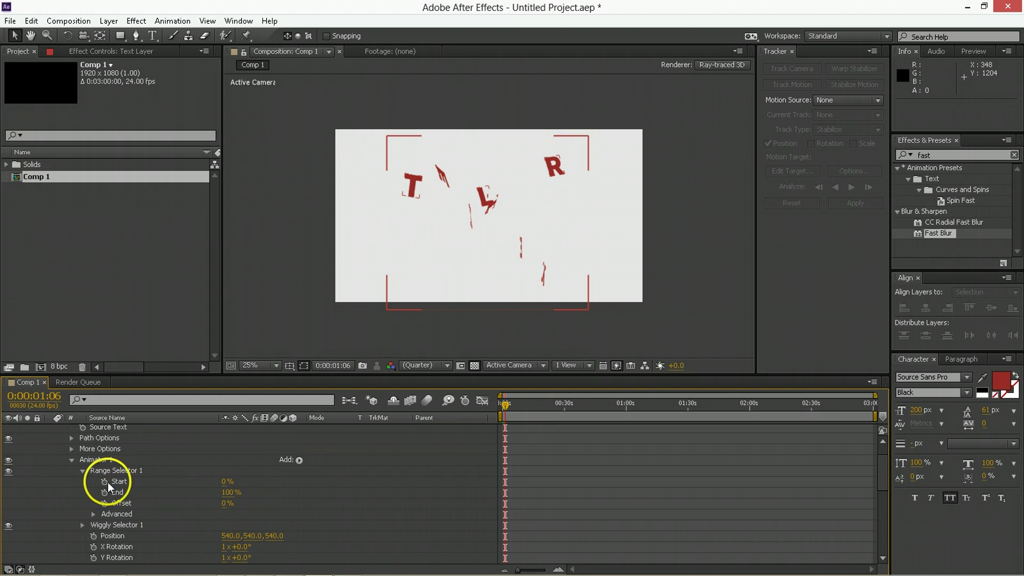
click(105, 481)
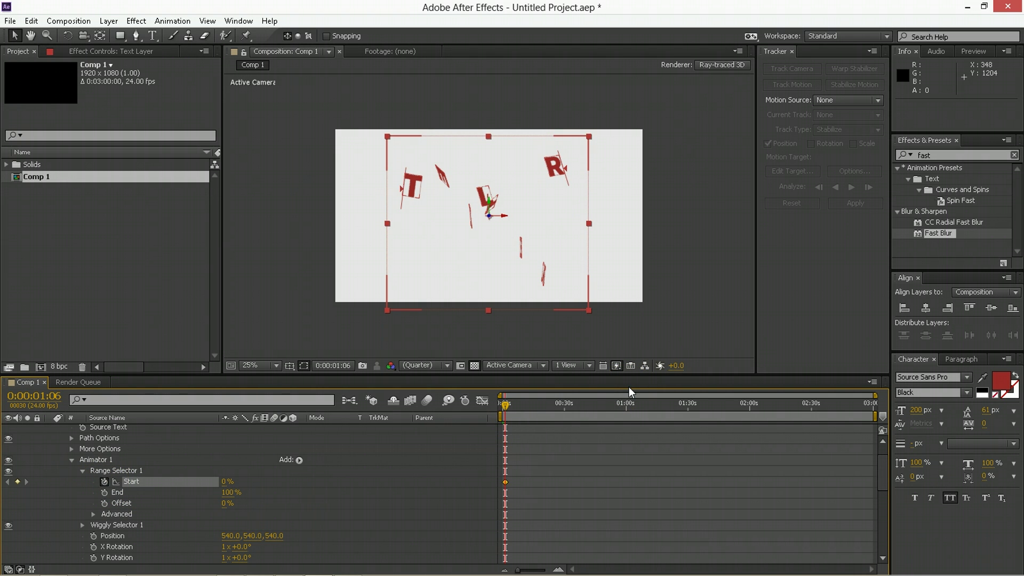
click(549, 407)
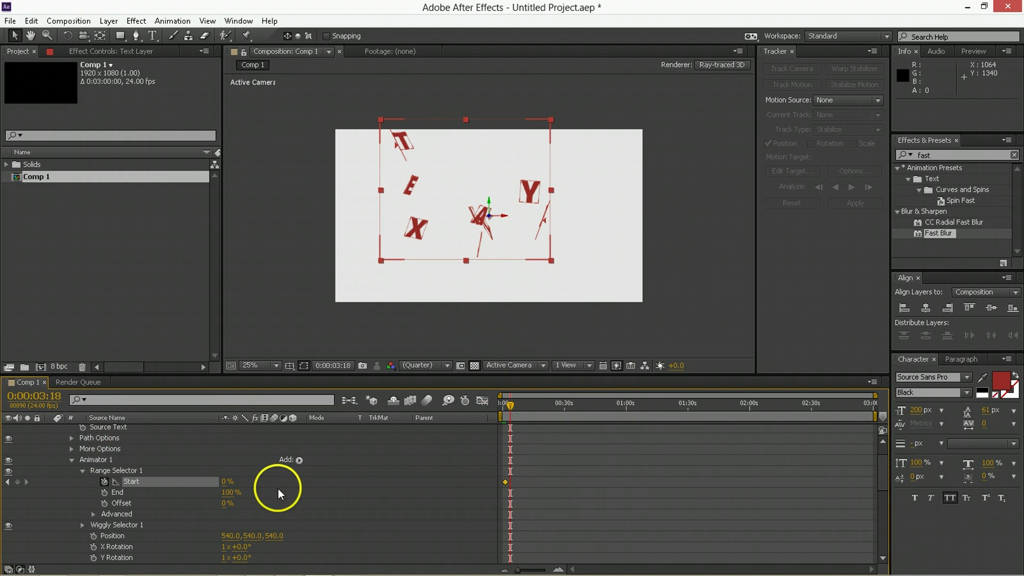
click(227, 482)
text(100)
key(Return)
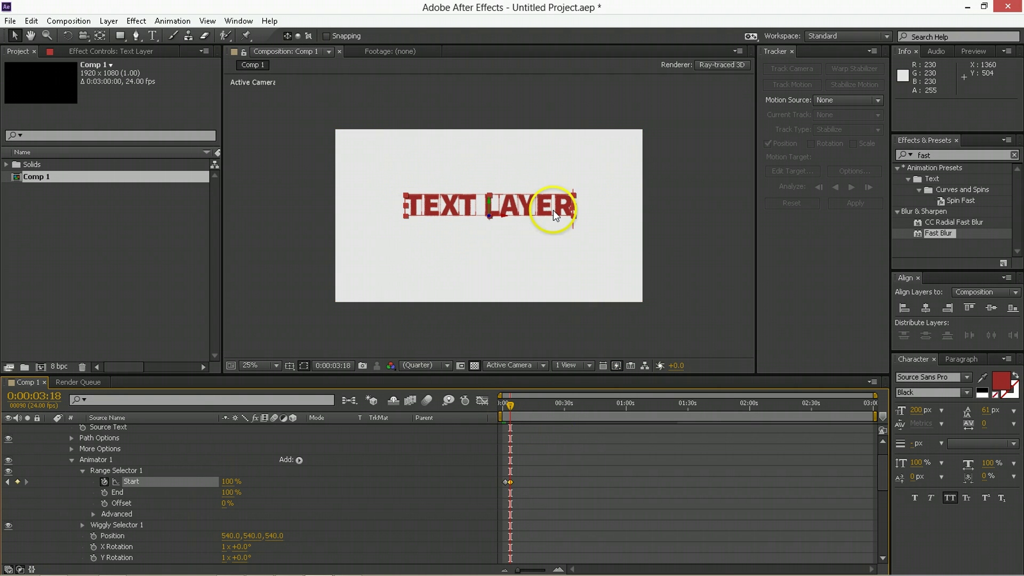
Step: At 1:06, set keyframes for Animator 1's Position and X/Y/Z Rotation
key(equal)
key(equal)
key(equal)
key(equal)
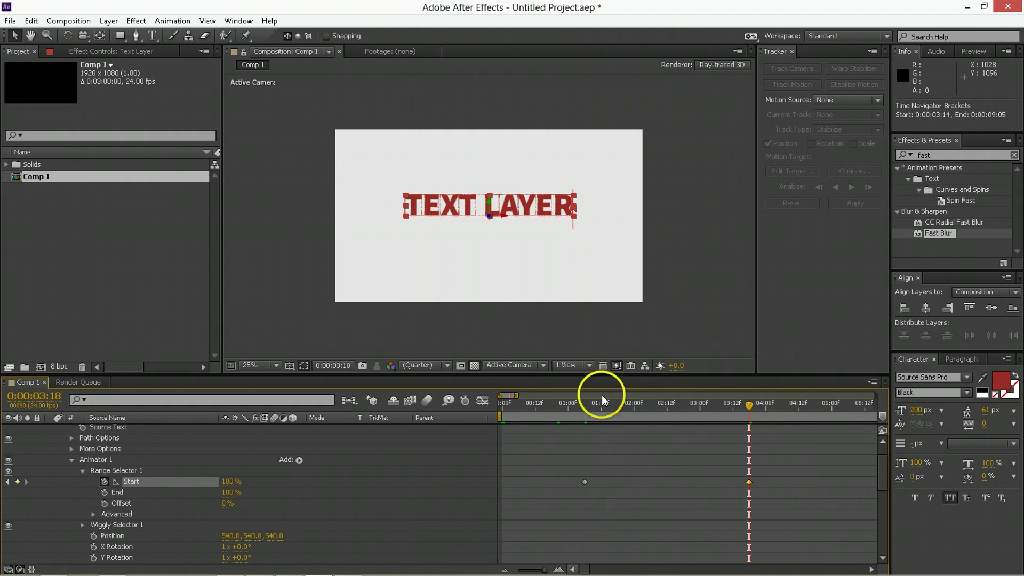
click(586, 406)
drag(586, 408, 582, 412)
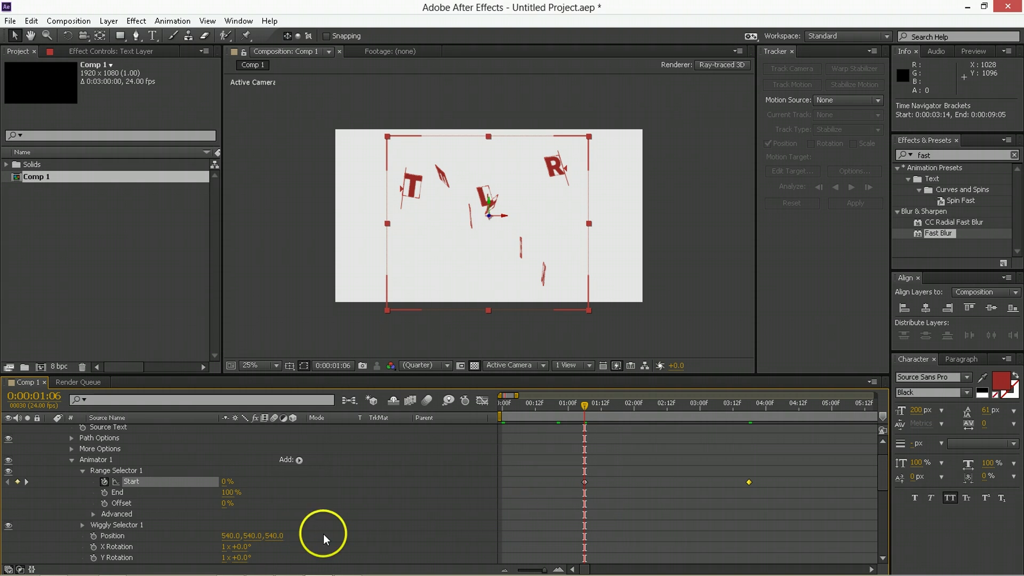
scroll(292, 536, down, 3)
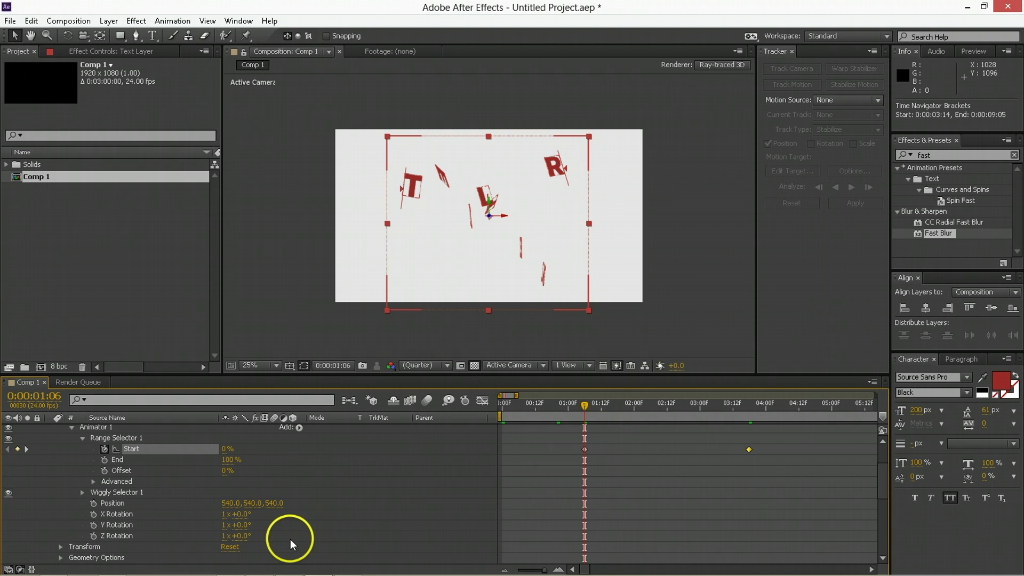
click(96, 511)
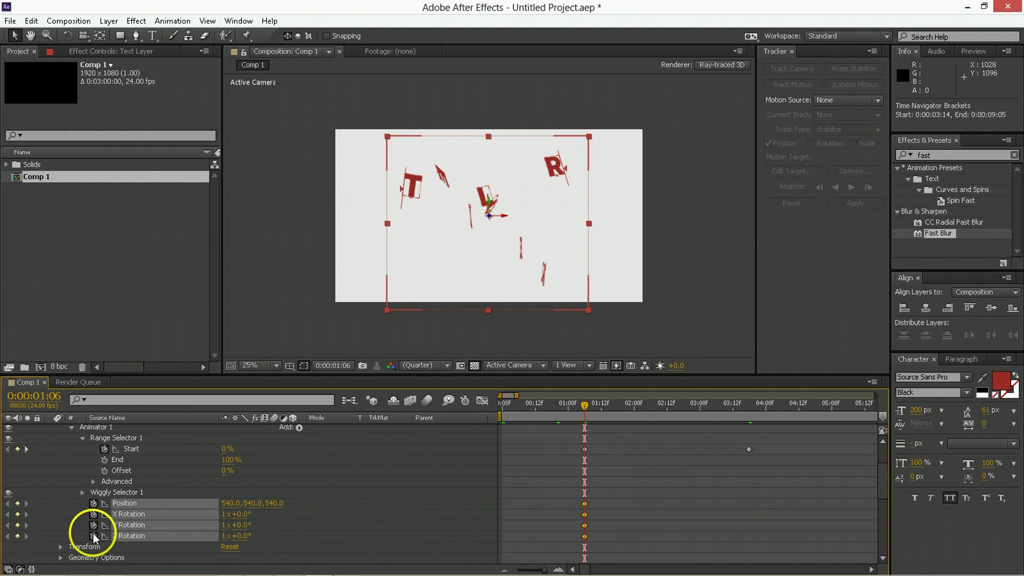
Step: At 3:18, set Position and X, Y and Z Rotation all to 0
click(750, 408)
click(234, 504)
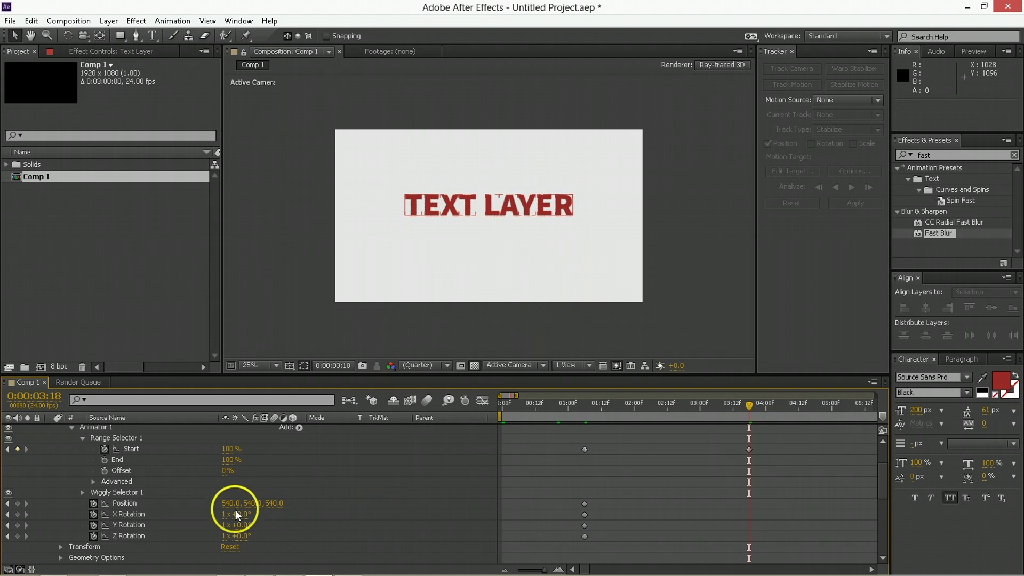
text(0)
key(Tab)
text(0)
key(Tab)
text(0)
key(Tab)
text(0)
key(Tab)
key(Tab)
text(0)
key(Tab)
key(Tab)
text(0)
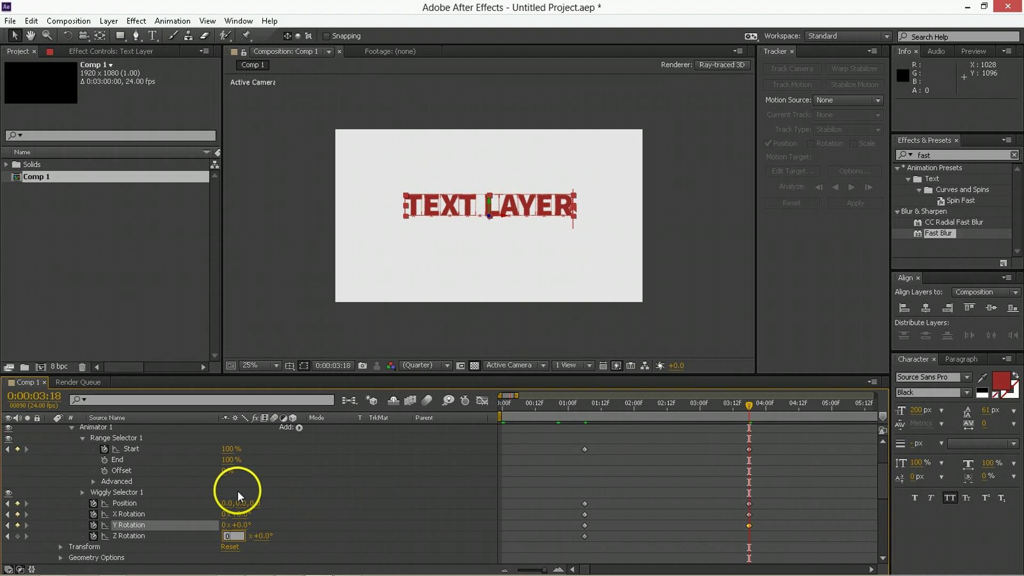
key(Return)
Step: Preview the letters settling into place from around 3:06
click(716, 407)
key(space)
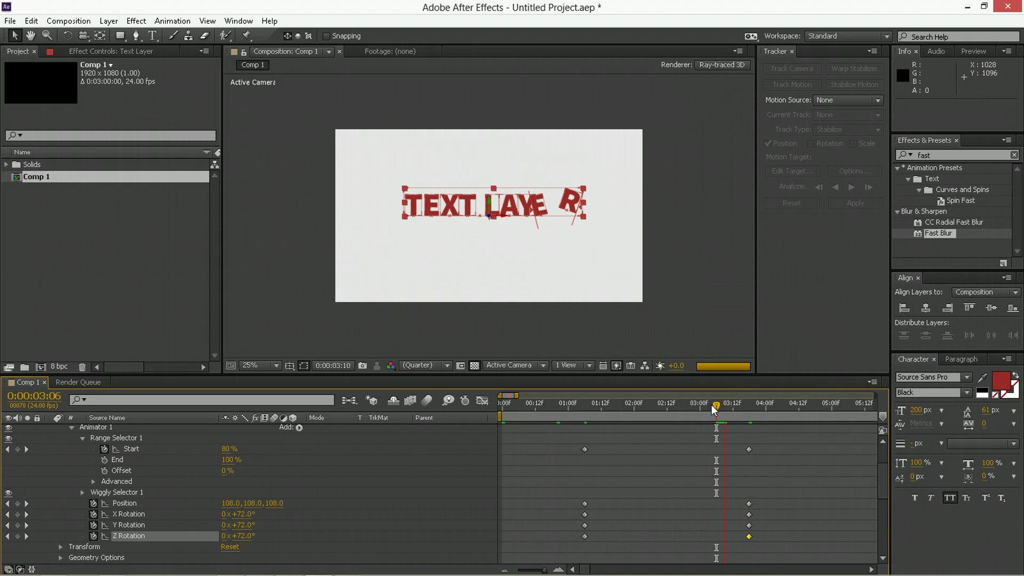
click(110, 462)
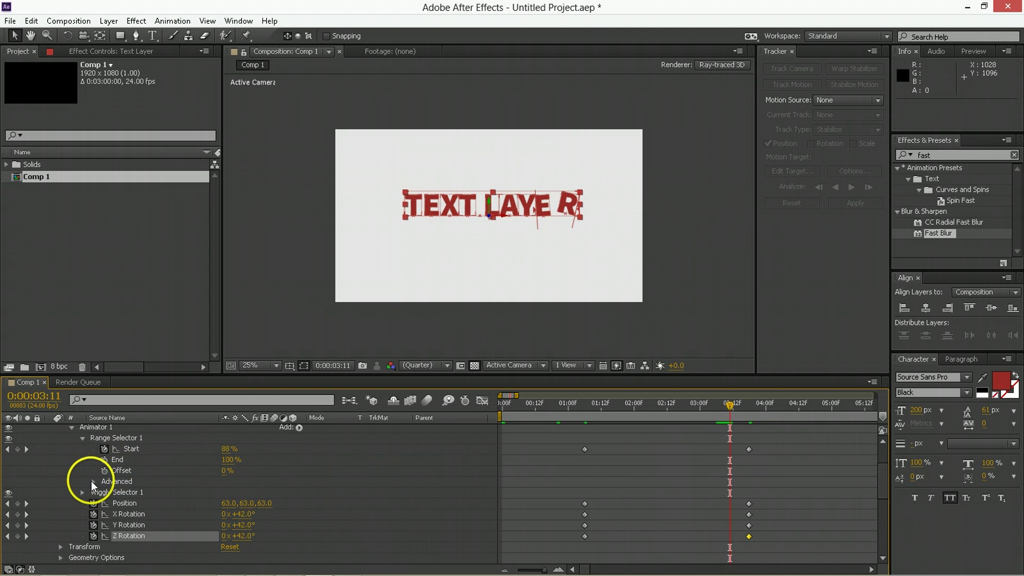
Step: Set Range Selector 1's Advanced Ease Low to 100% and collapse the Advanced group
click(93, 482)
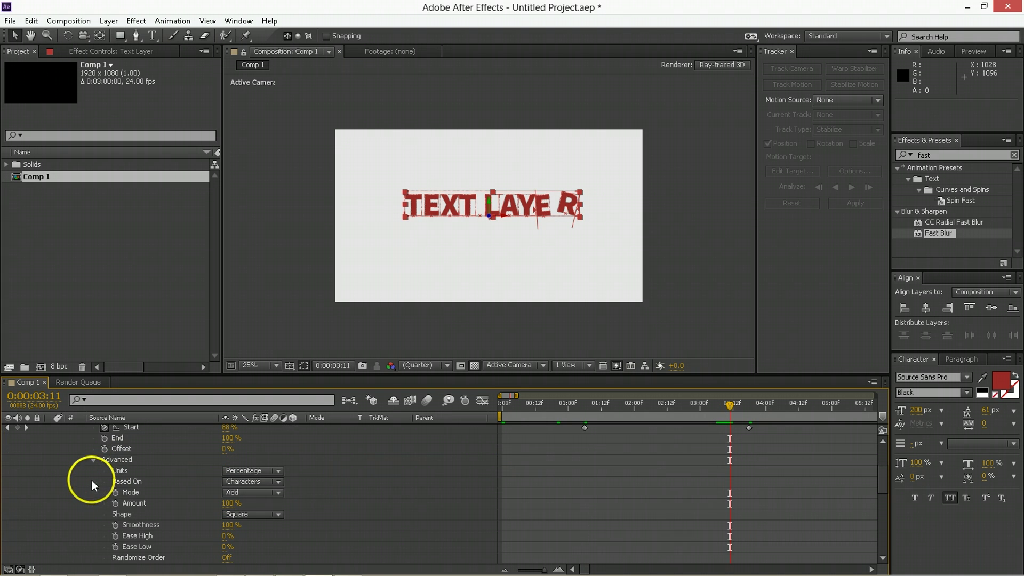
click(226, 547)
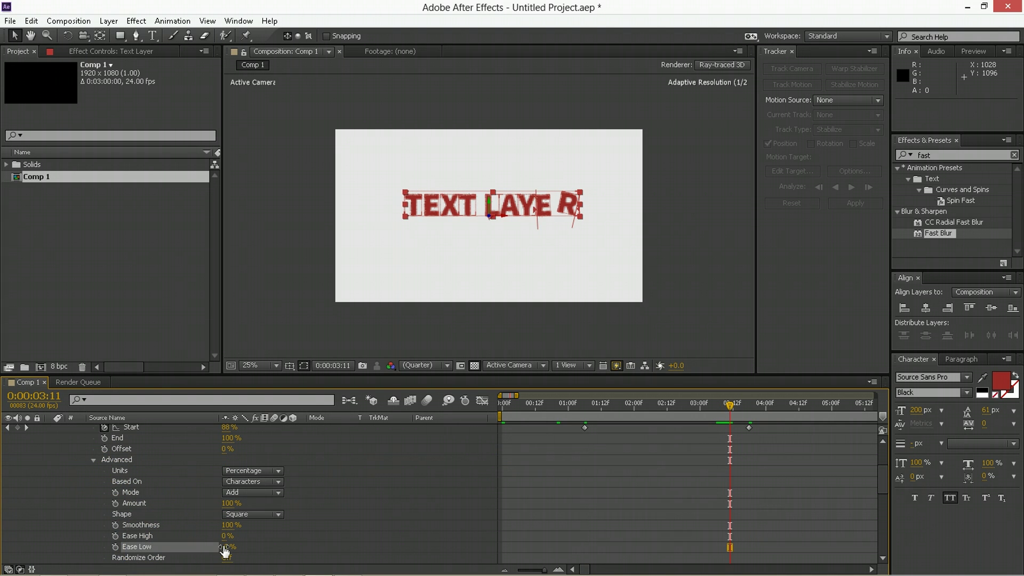
text(100)
key(Return)
click(377, 545)
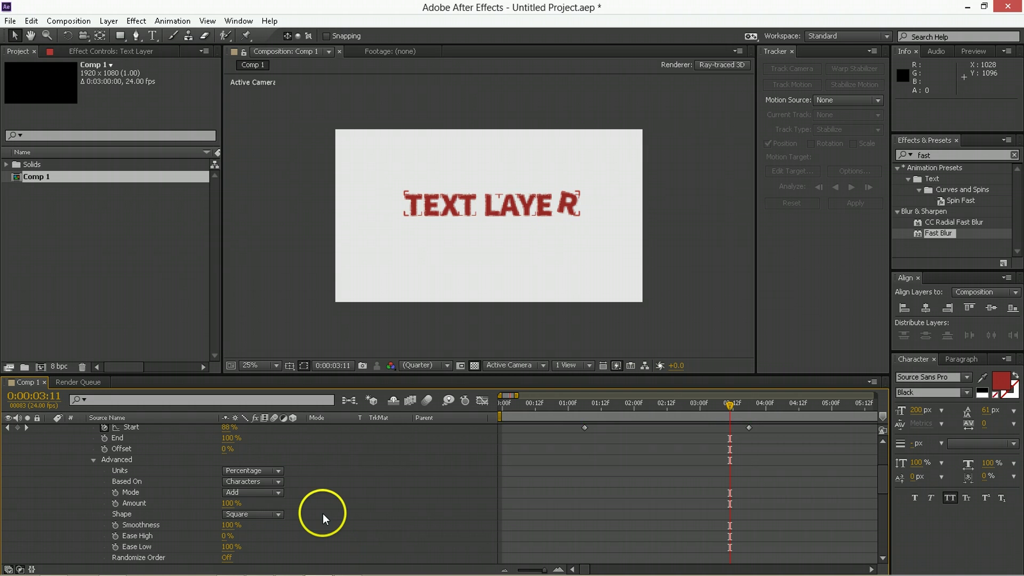
scroll(160, 510, up, 1)
click(94, 493)
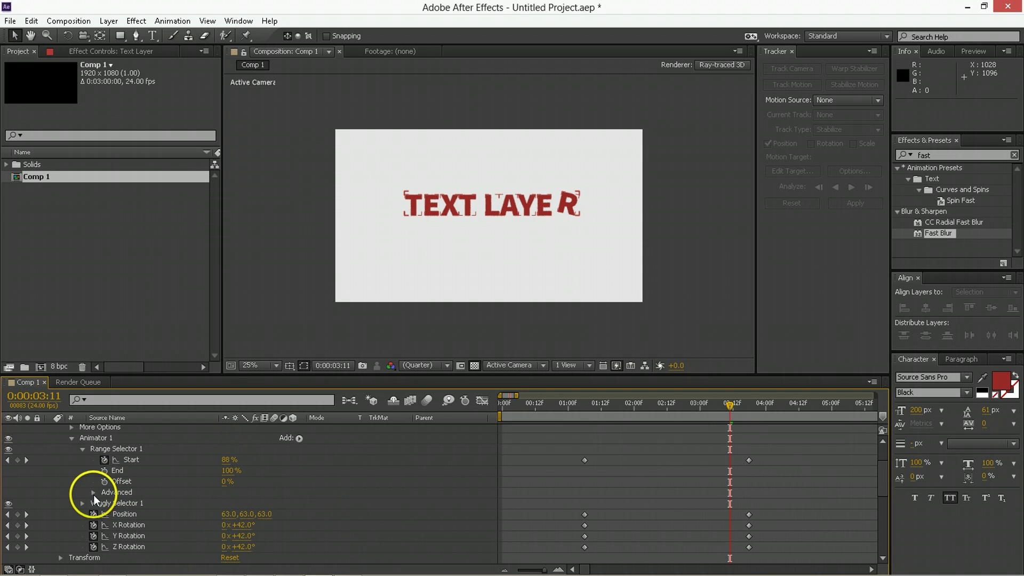
scroll(146, 522, up, 2)
scroll(639, 459, down, 3)
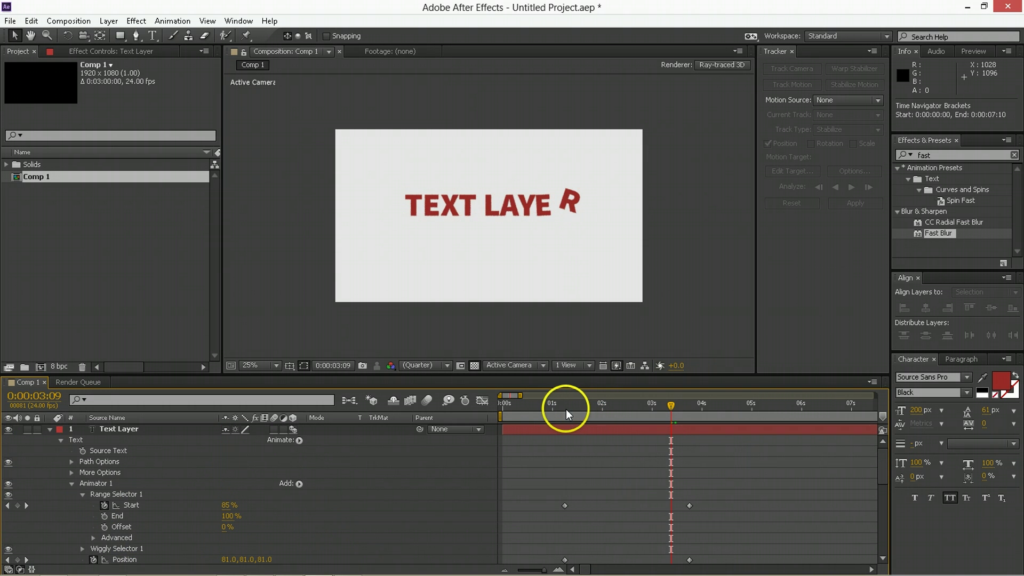
Step: At frame 0, keyframe the Text Layer's Orientation with Y set to 45°
drag(528, 407, 483, 407)
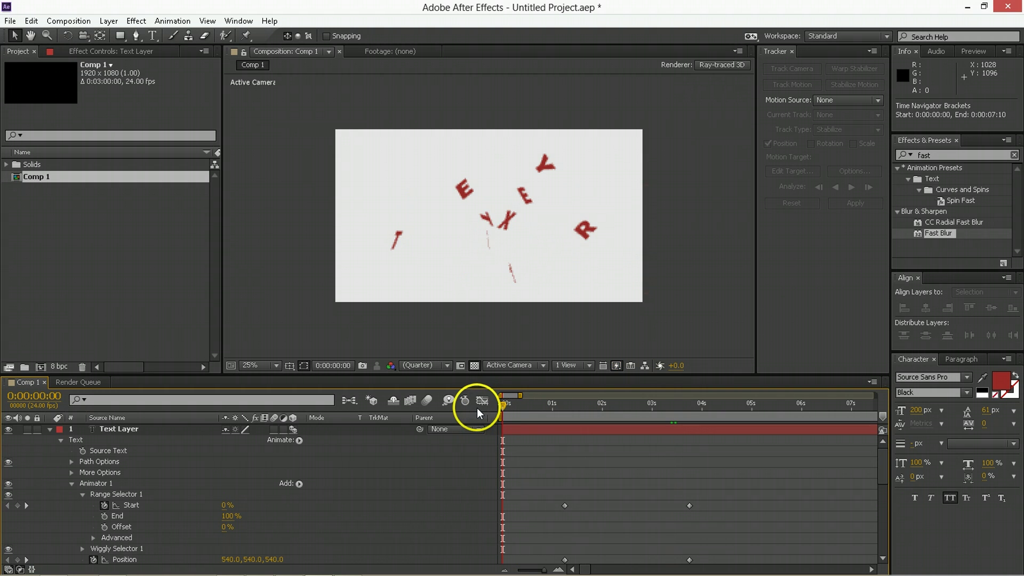
click(524, 428)
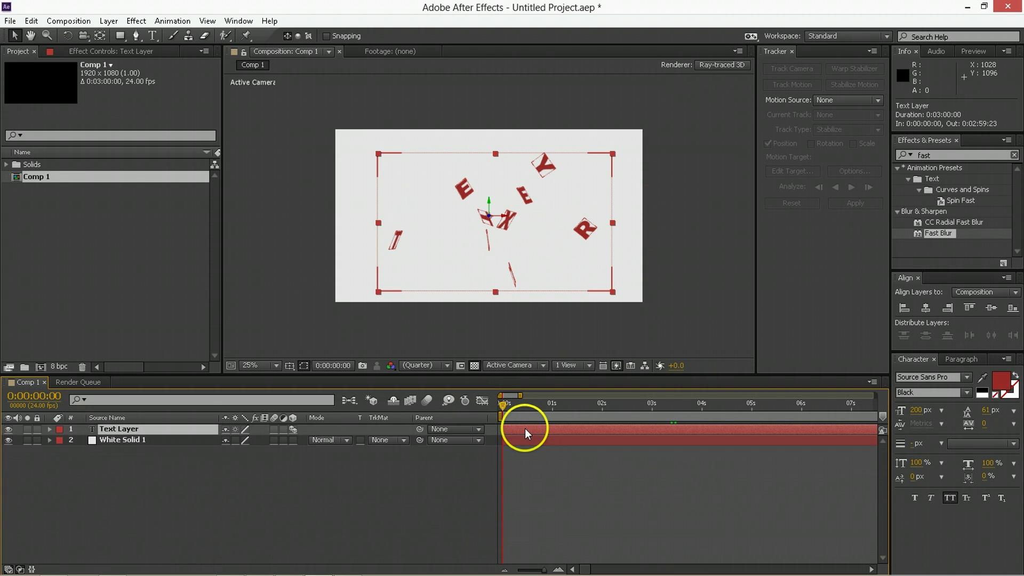
key(r)
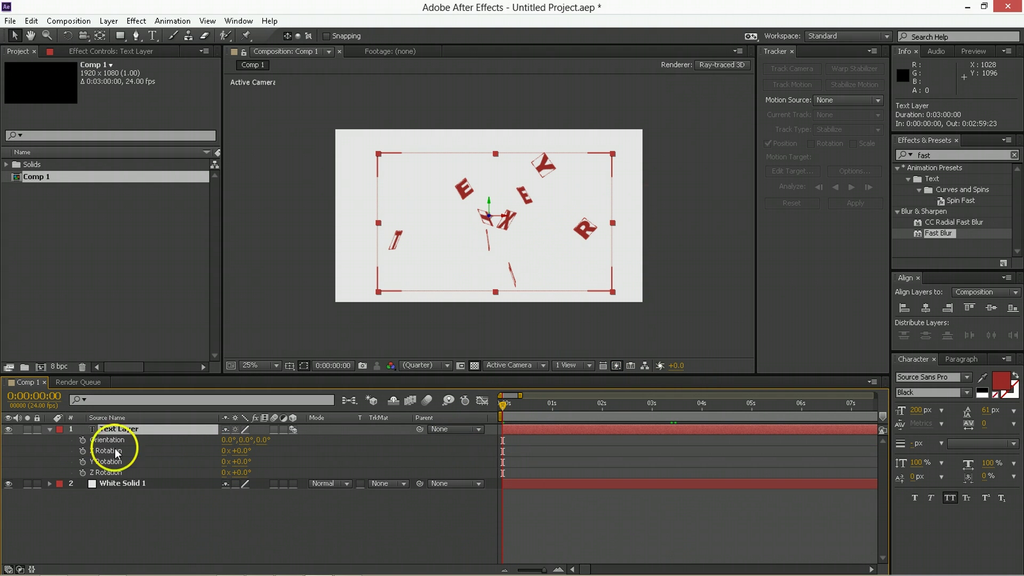
click(83, 440)
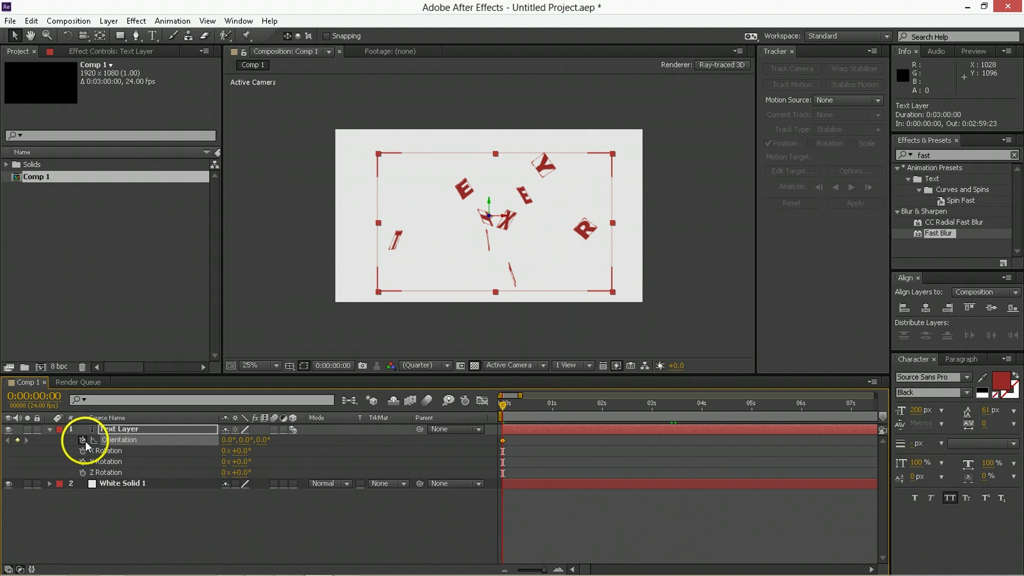
drag(237, 447, 251, 446)
click(246, 440)
text(45)
key(Return)
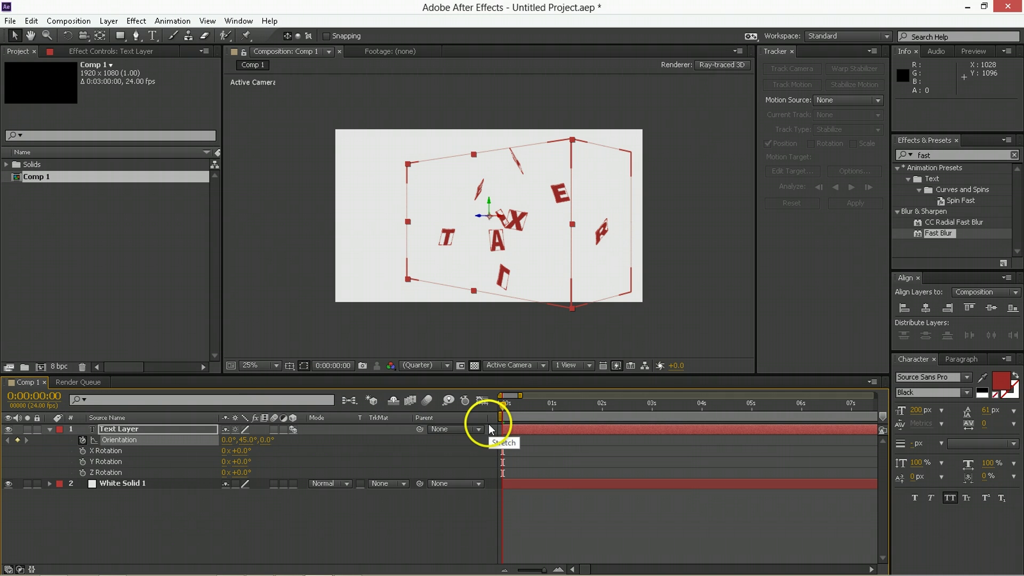
Step: Add a 5-second Orientation keyframe with Y set to 315°
key(u)
click(751, 411)
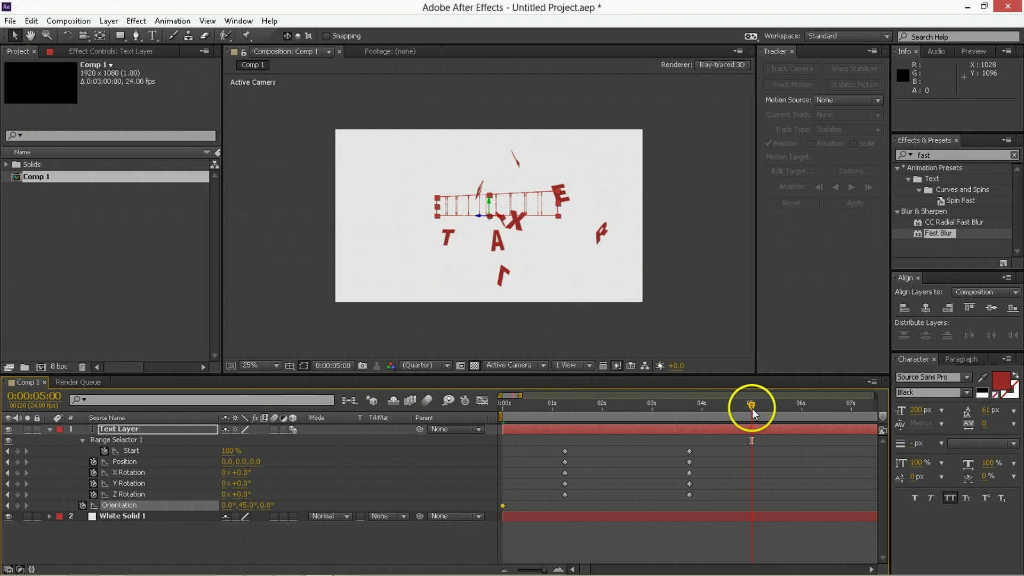
click(249, 505)
text(315)
key(Return)
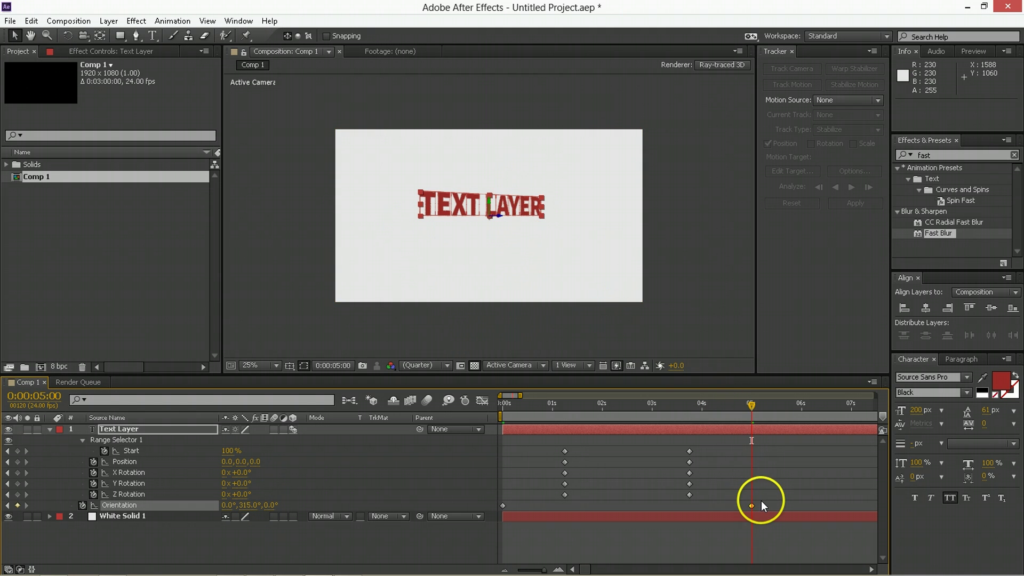
drag(761, 501, 495, 513)
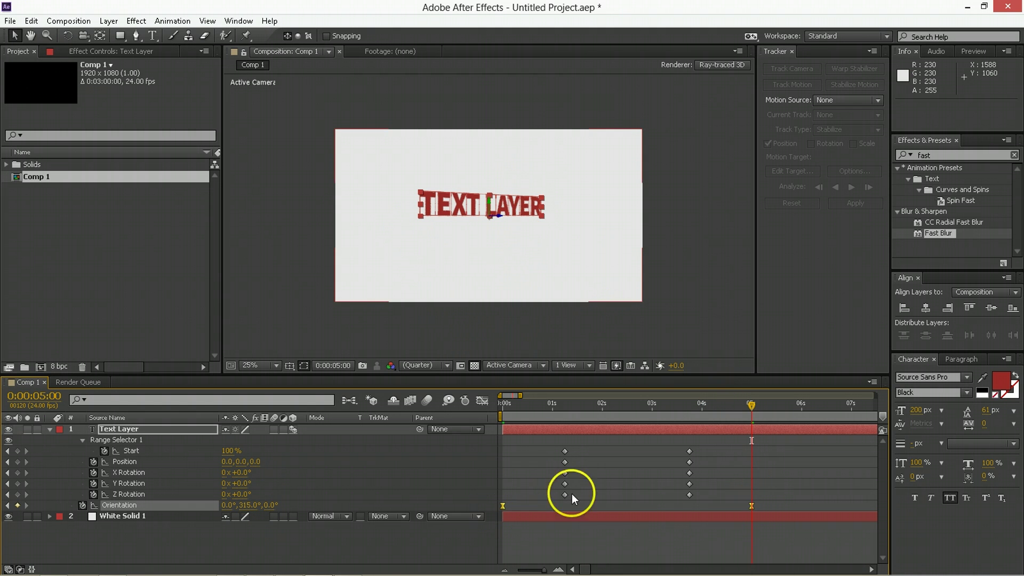
click(696, 555)
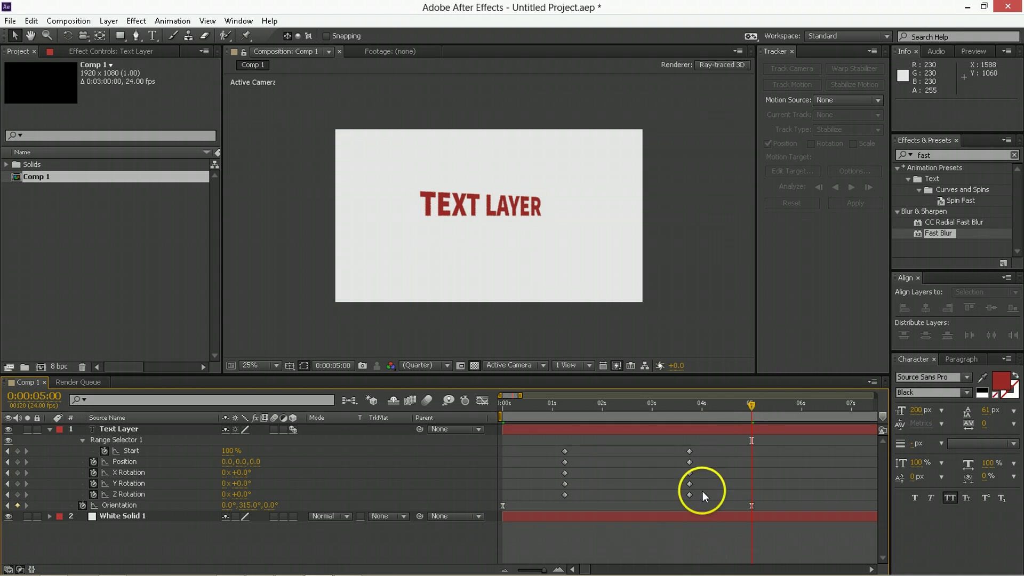
Step: Preview the letters gathering into TEXT LAYER near 3:06, then move to 5 seconds
click(664, 408)
drag(664, 408, 693, 408)
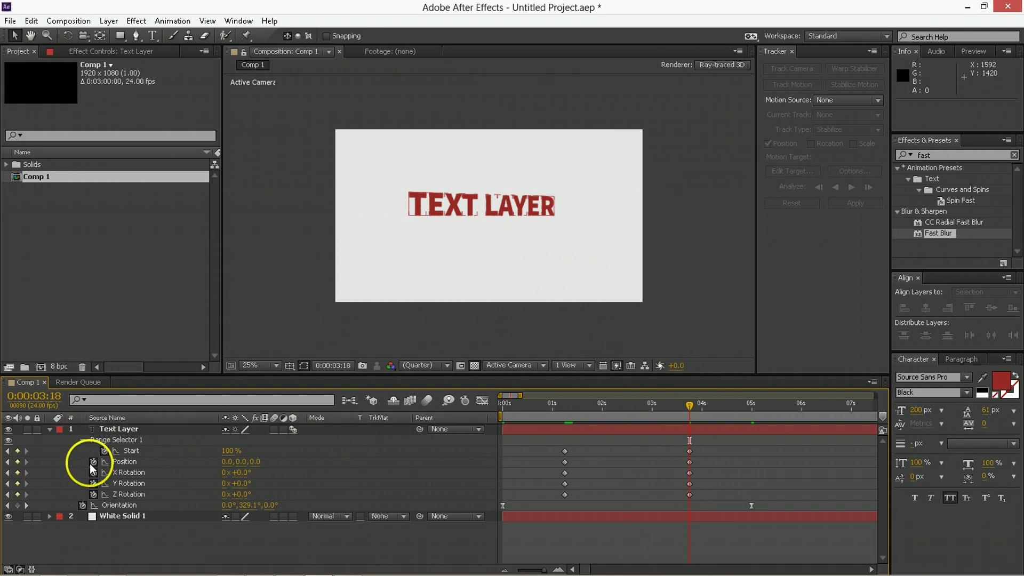
click(688, 473)
drag(731, 416, 749, 406)
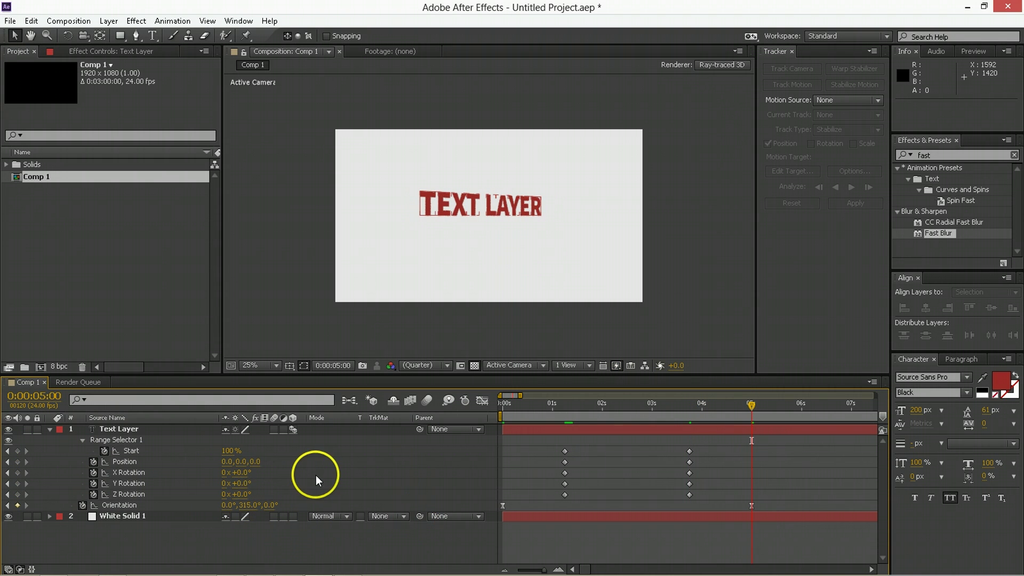
Step: Set Animator 1's Position to 1920 on X, Y and Z at 5 seconds
click(232, 463)
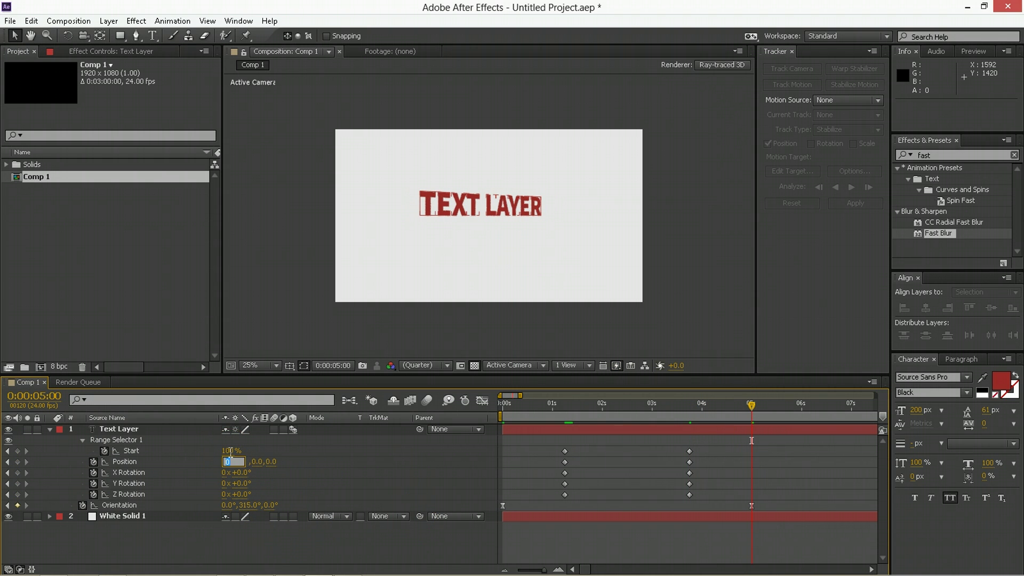
text(192)
key(Tab)
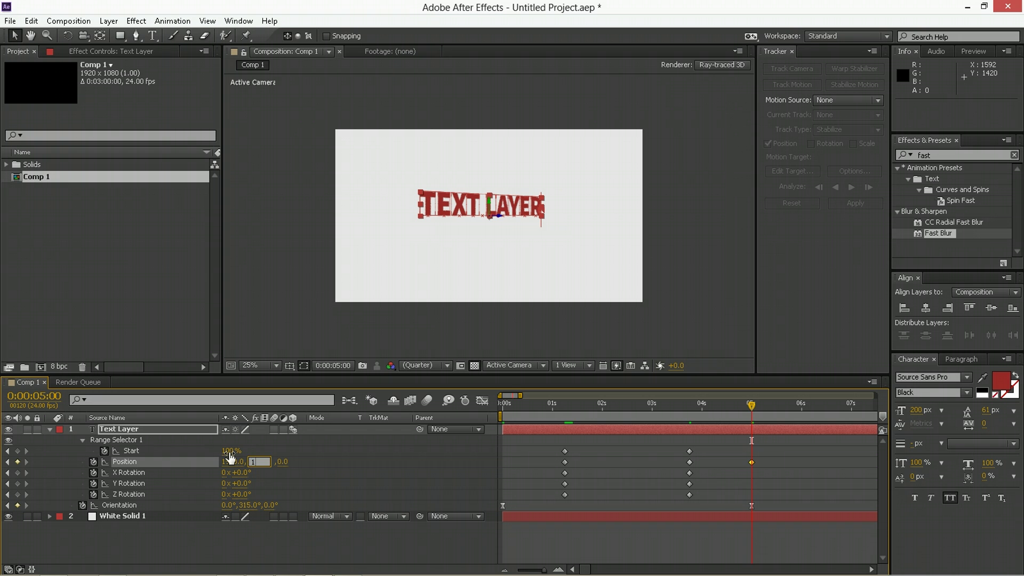
text(1920)
key(Tab)
text(1920)
key(Tab)
Step: Give X, Y and Z Rotation one full revolution each, then return to 3:18
text(1)
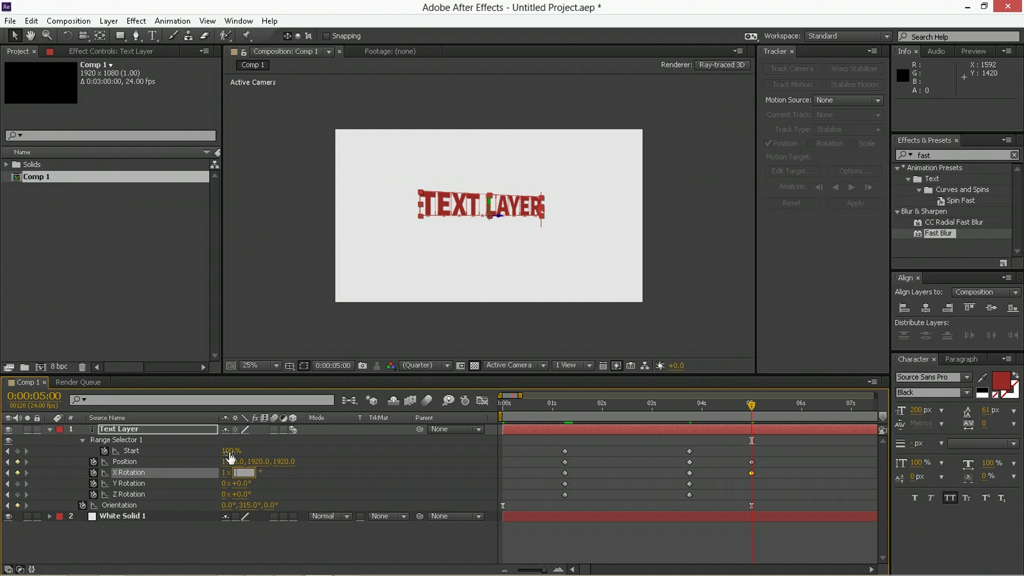
key(Tab)
key(Tab)
text(1)
key(Tab)
key(Tab)
text(1)
key(Return)
click(690, 406)
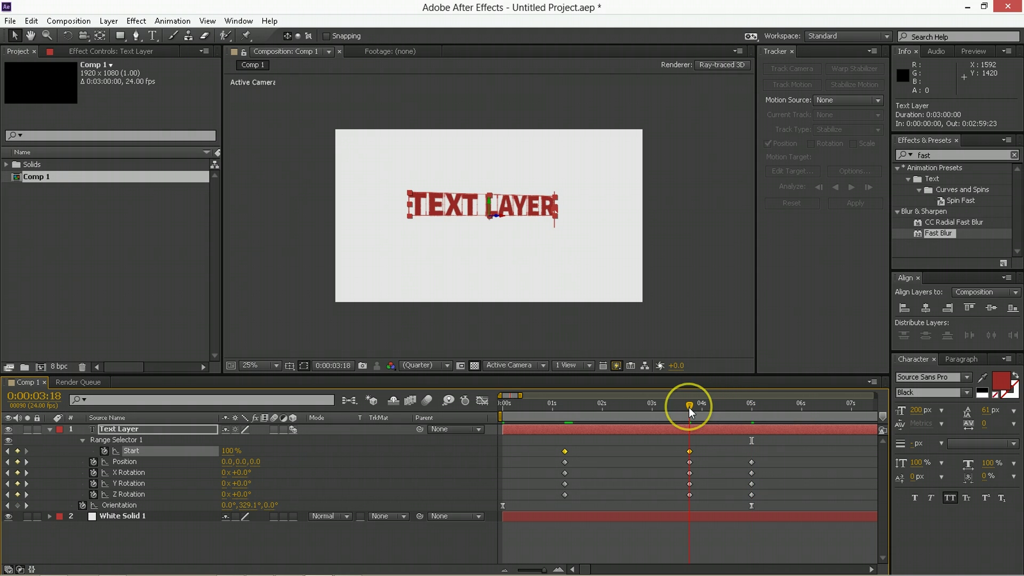
Step: Move the Range Selector Start keyframe to 3:17 and add a 0% Start keyframe at 3:18
key(equal)
key(equal)
key(equal)
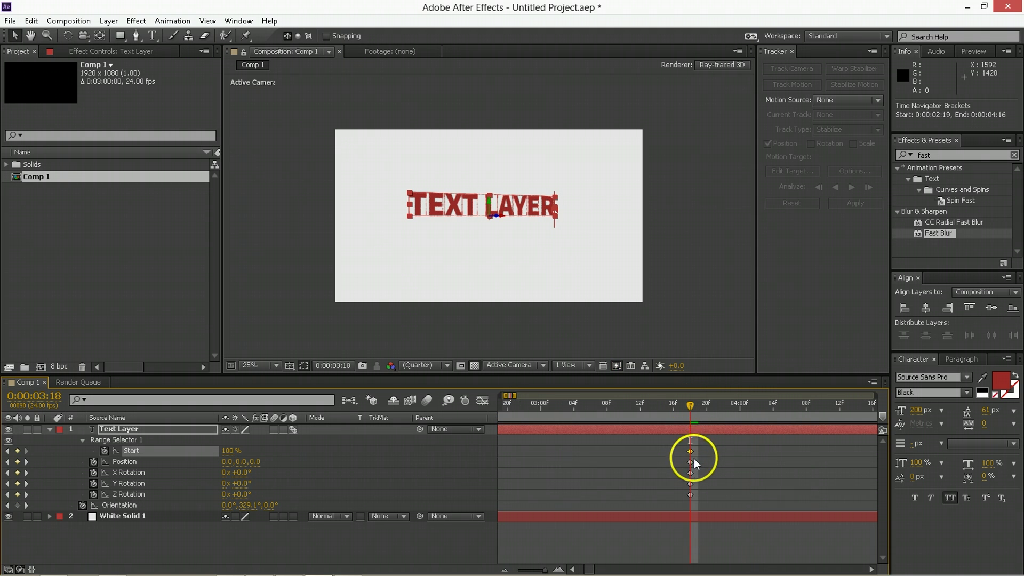
drag(690, 453, 685, 453)
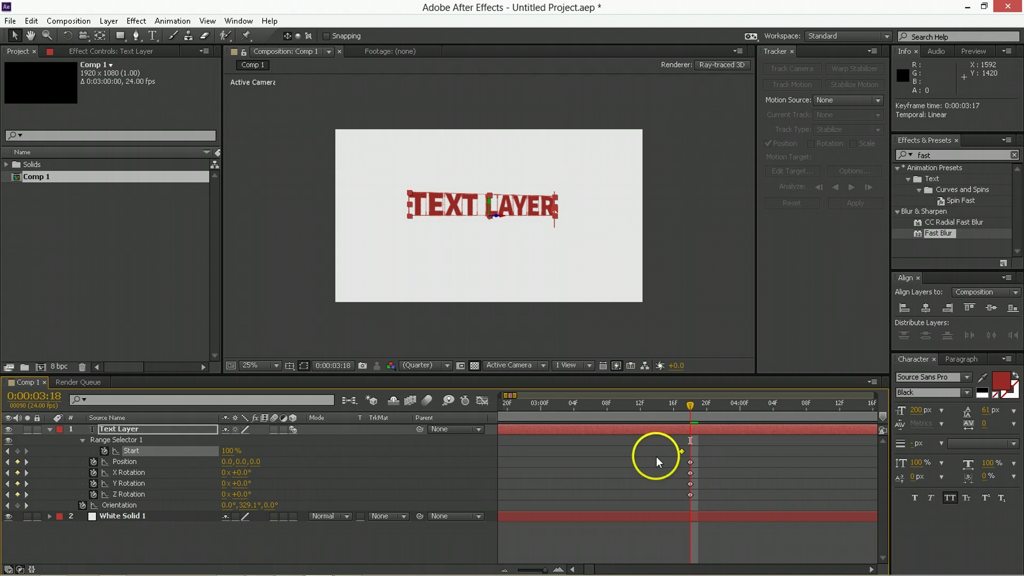
click(229, 451)
text(0)
key(Return)
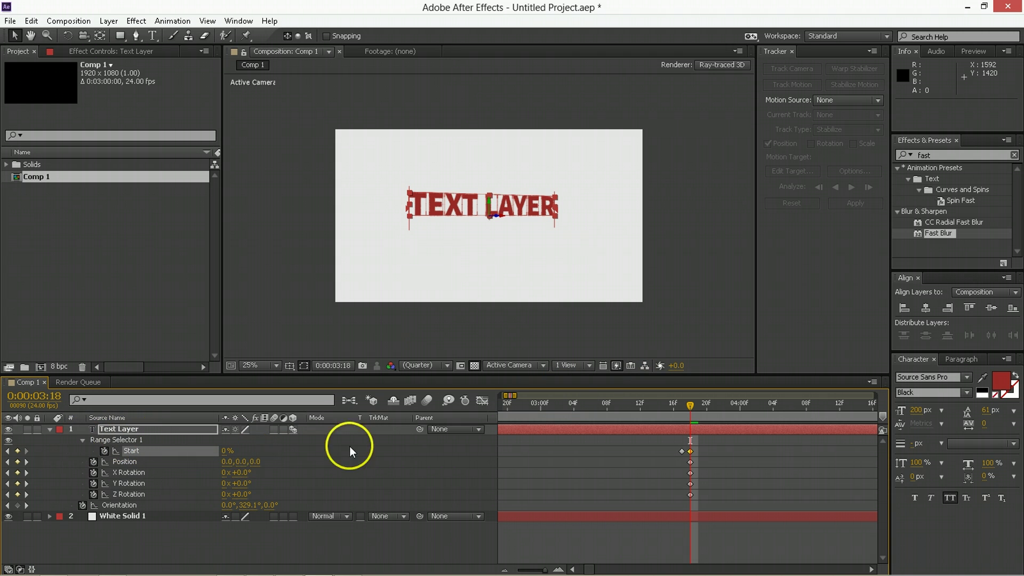
scroll(432, 318, down, 1)
drag(738, 410, 692, 428)
click(70, 493)
Step: Expand Wiggly Selector 1 and keyframe its Random Seed at 1
scroll(76, 504, down, 1)
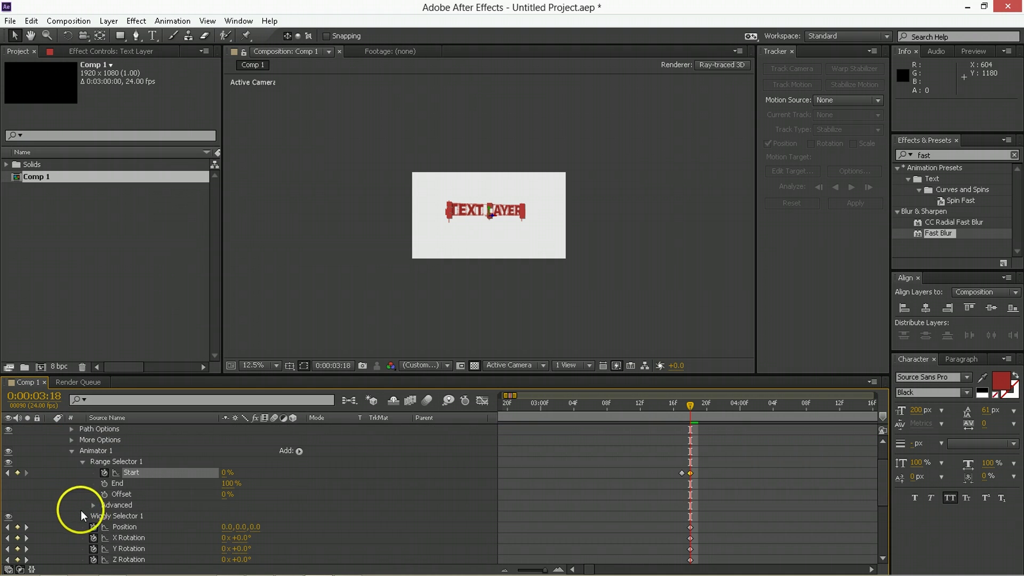
click(81, 516)
scroll(82, 516, down, 2)
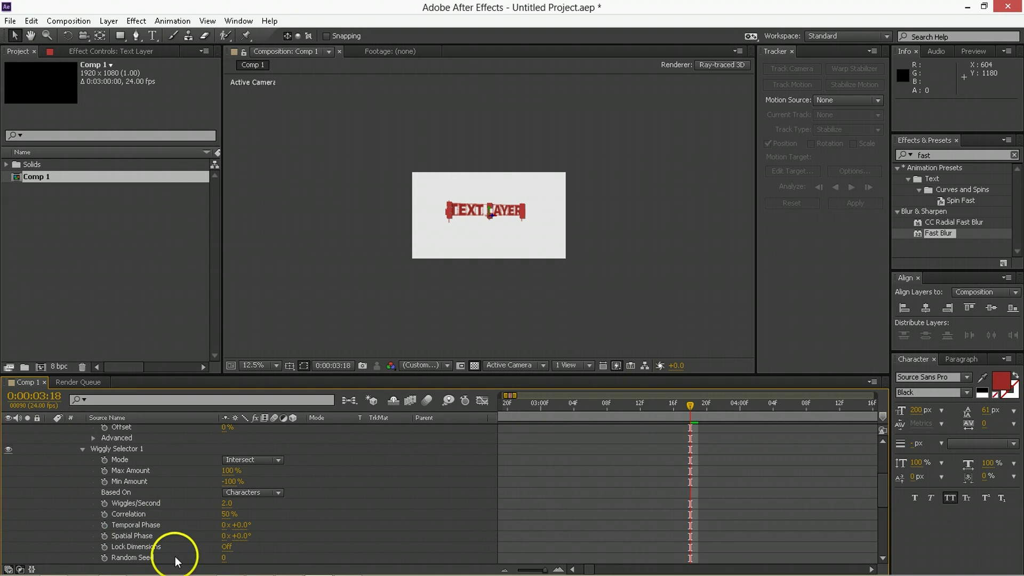
click(104, 558)
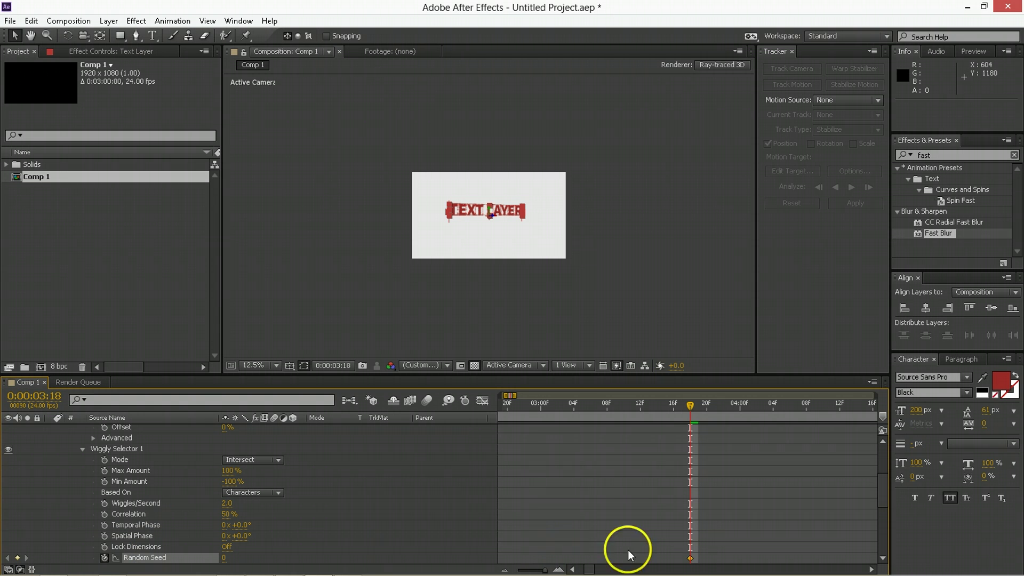
click(691, 558)
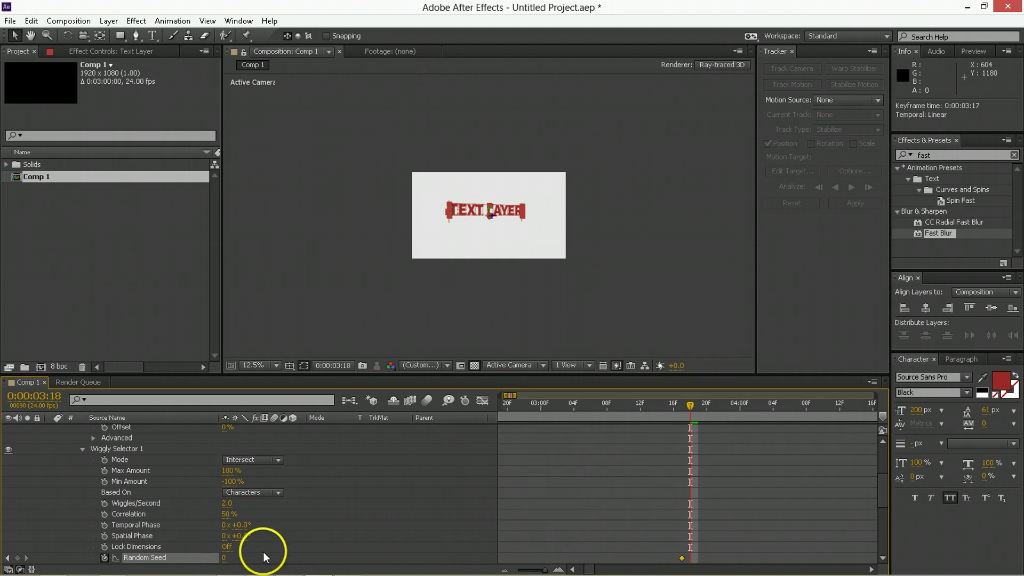
click(224, 558)
text(1)
key(Return)
Step: Move the Wiggles/Second keyframe to 3:17 and add a 0.0 keyframe at 3:18
mouse_move(211, 570)
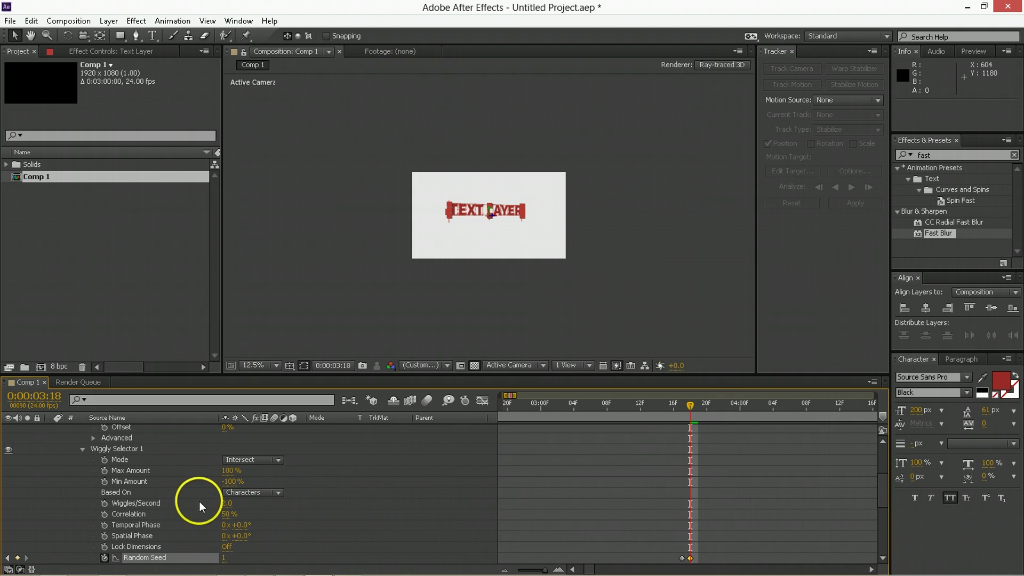
click(105, 503)
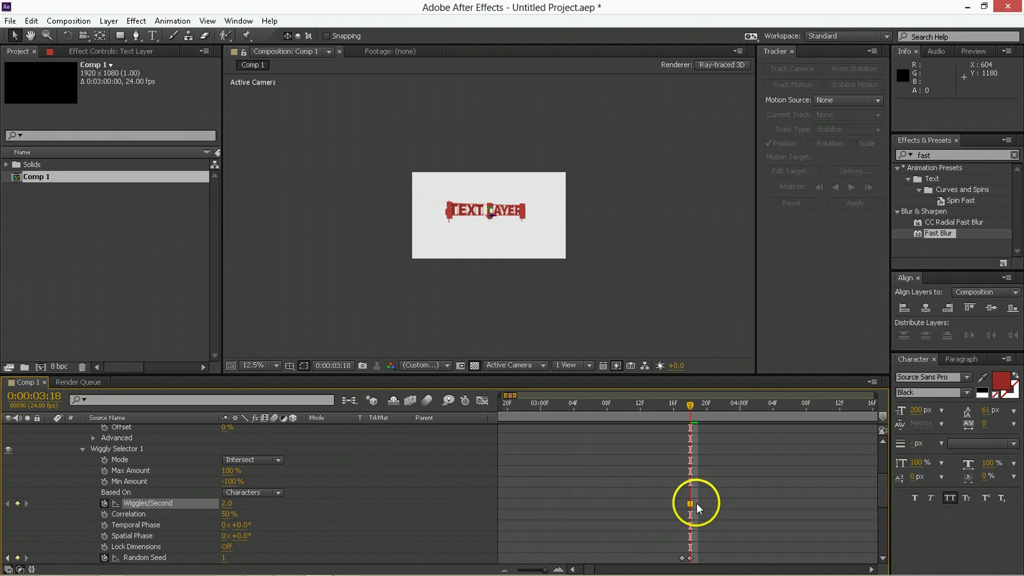
drag(690, 504, 683, 503)
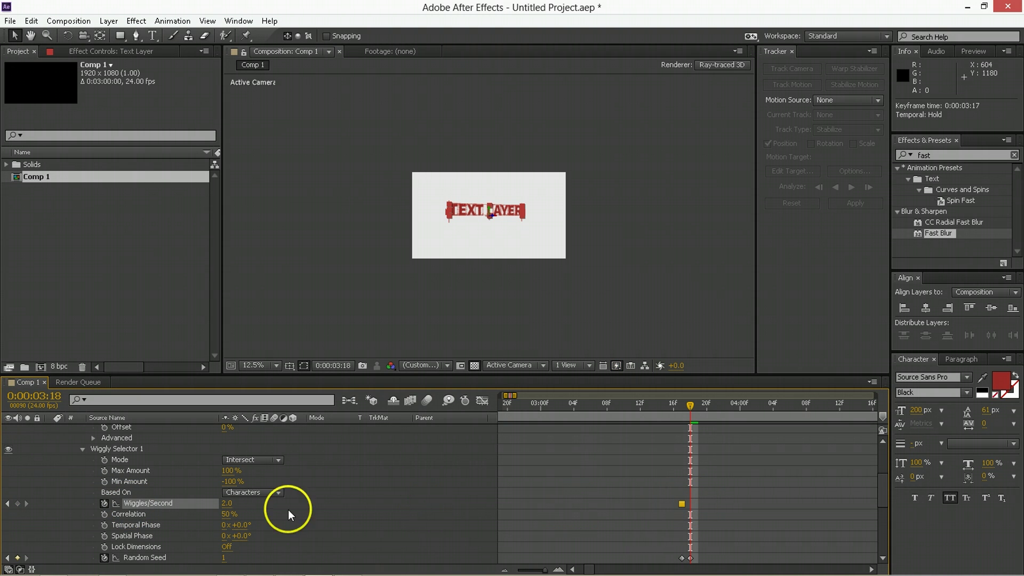
click(231, 503)
text(0)
key(Return)
click(682, 410)
drag(712, 408, 832, 421)
Step: Easy Ease the 04s and 05s Position/Rotation keyframes and lengthen their influence in the Graph Editor
scroll(692, 474, down, 3)
click(692, 474)
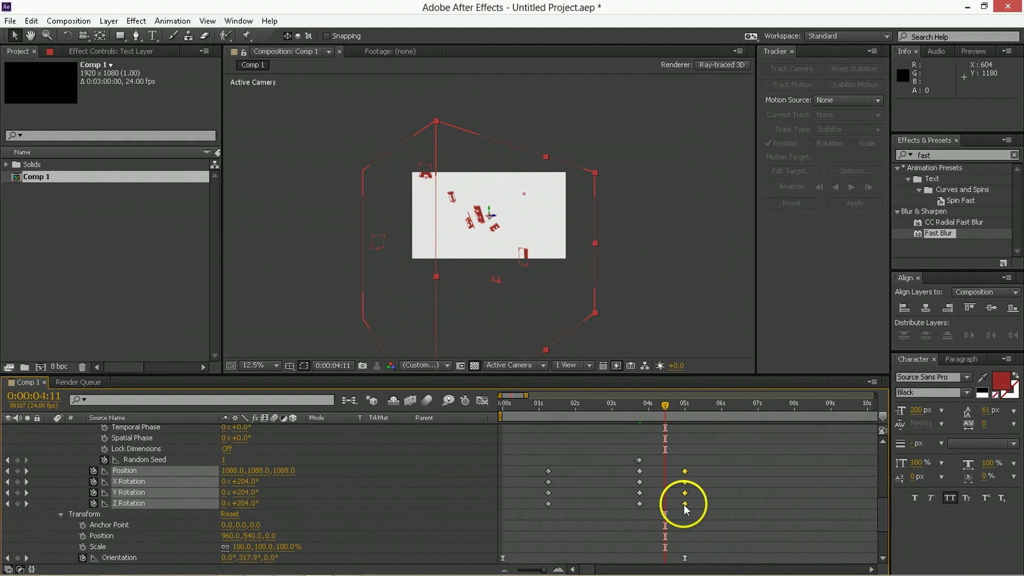
drag(700, 471, 635, 508)
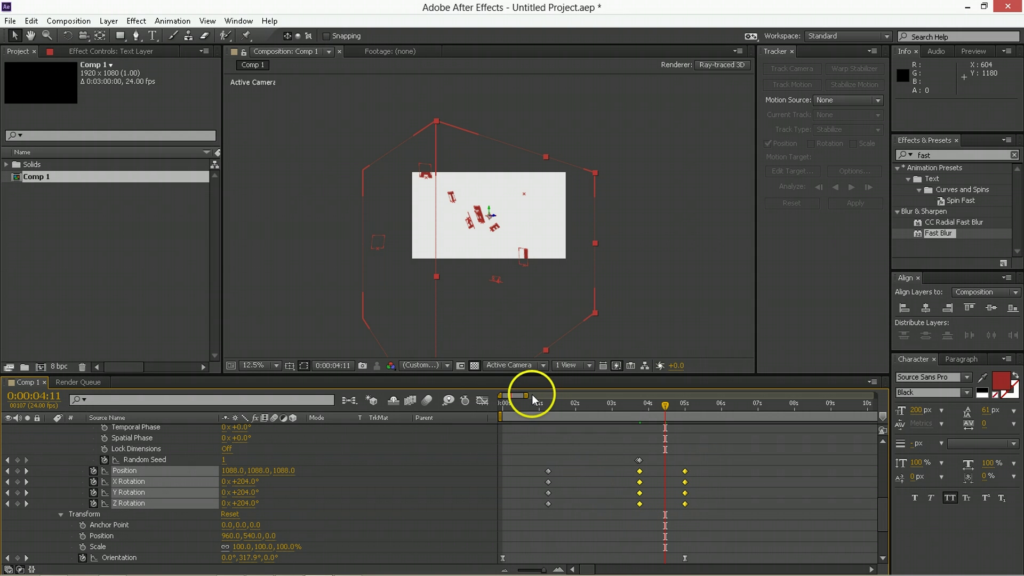
key(F9)
click(488, 402)
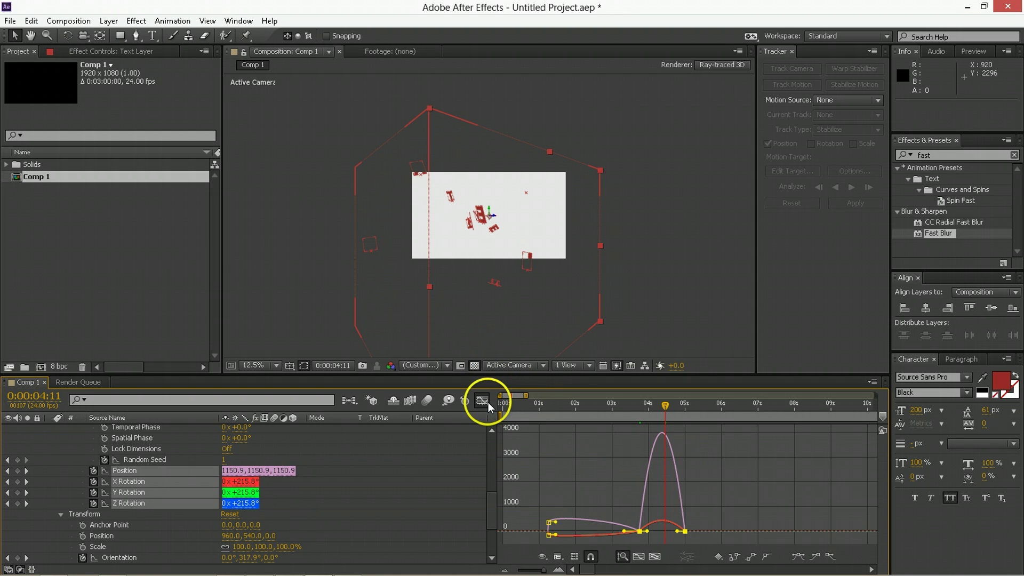
click(679, 532)
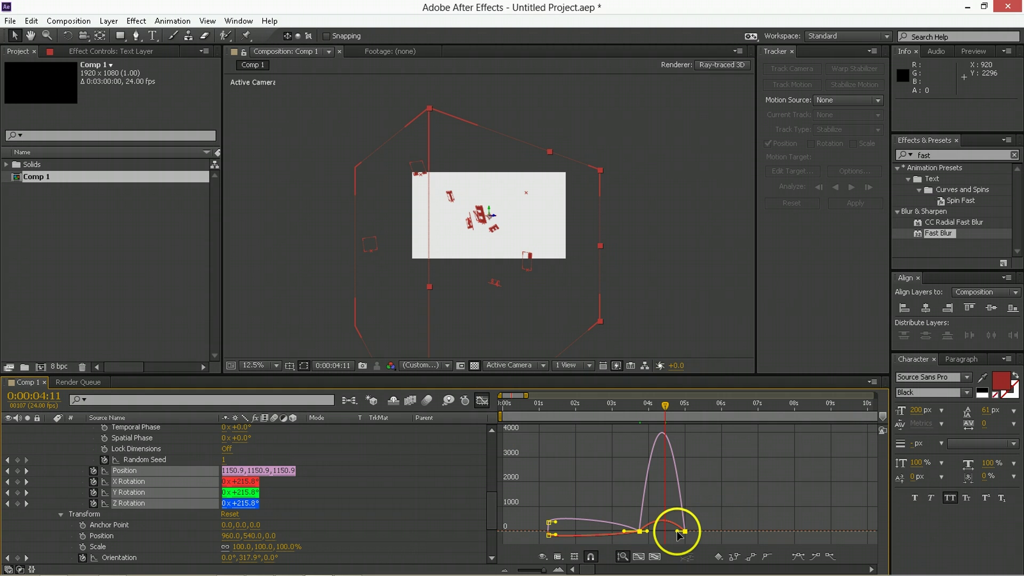
drag(674, 533, 628, 533)
Step: Convert those keyframes to Hold and preview the flying letters from 2:02
click(639, 401)
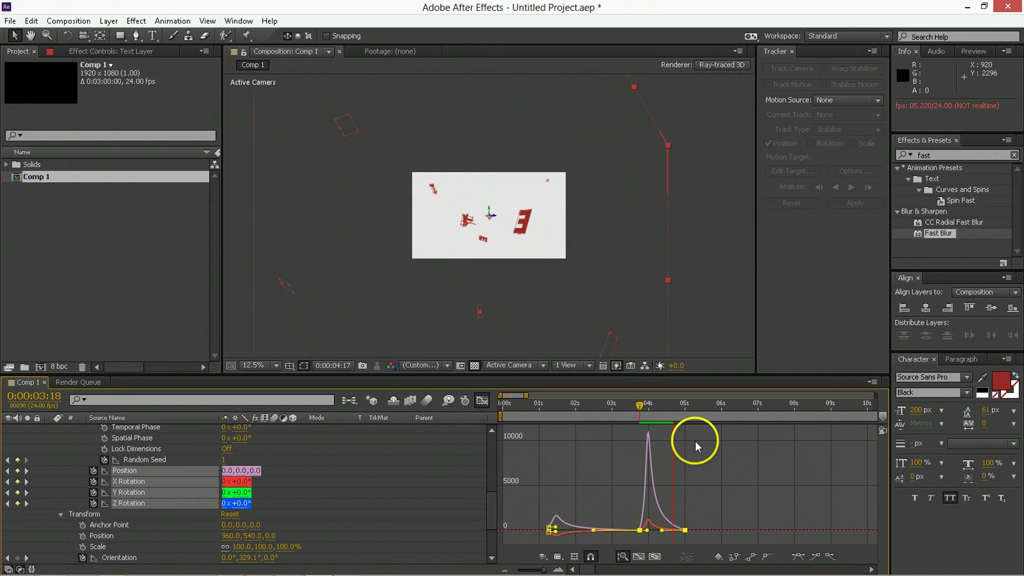
click(669, 499)
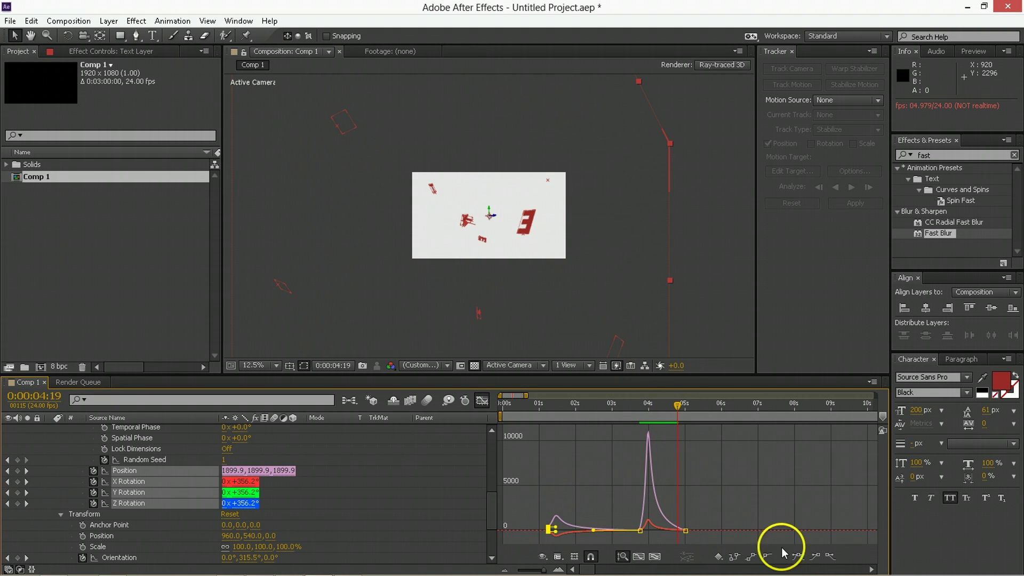
click(798, 556)
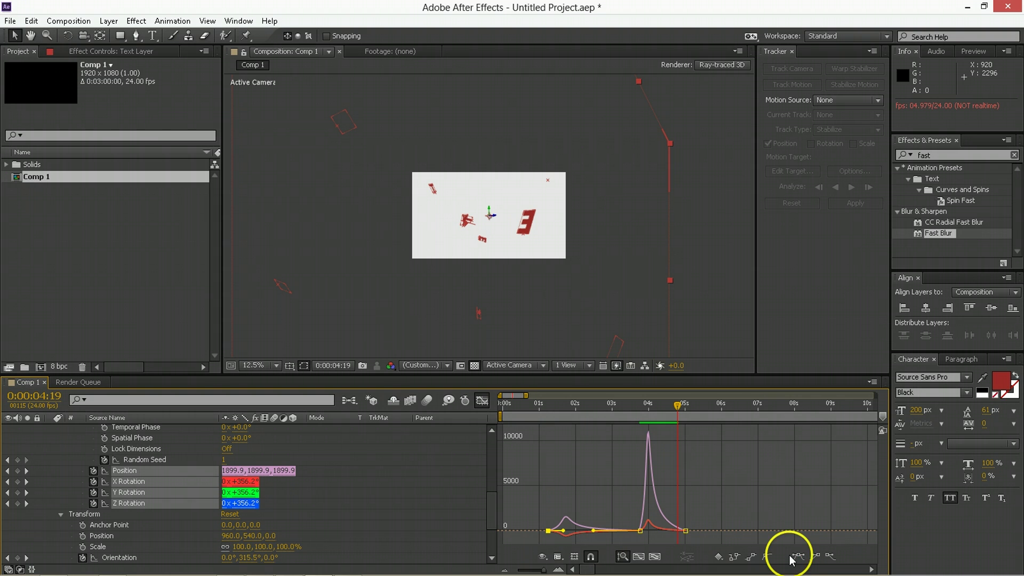
click(734, 557)
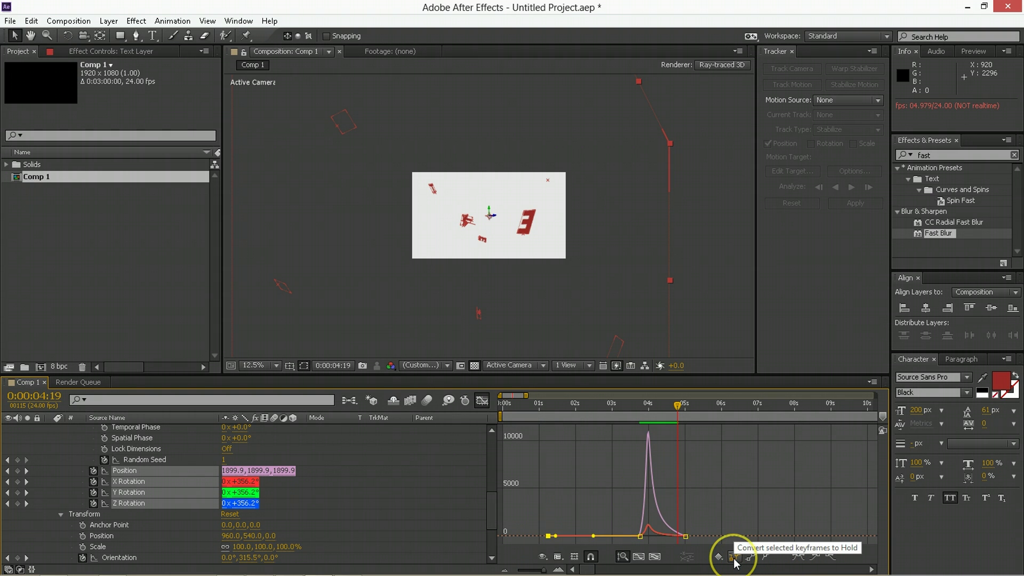
click(482, 400)
click(579, 414)
key(KP_0)
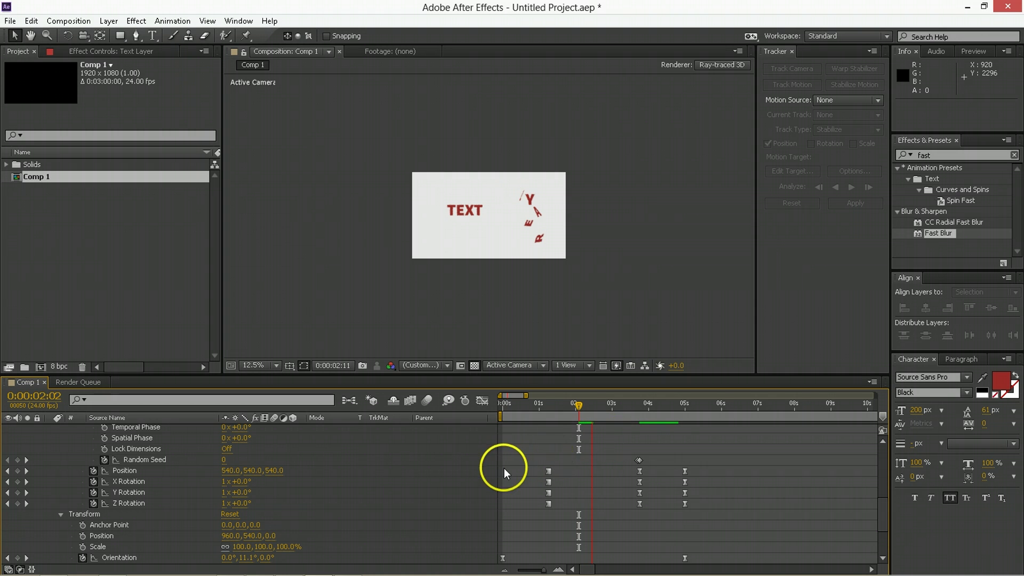
Step: Set the Text Layer's Geometry Options Bevel Style from None to Convex
key(space)
scroll(332, 458, up, 5)
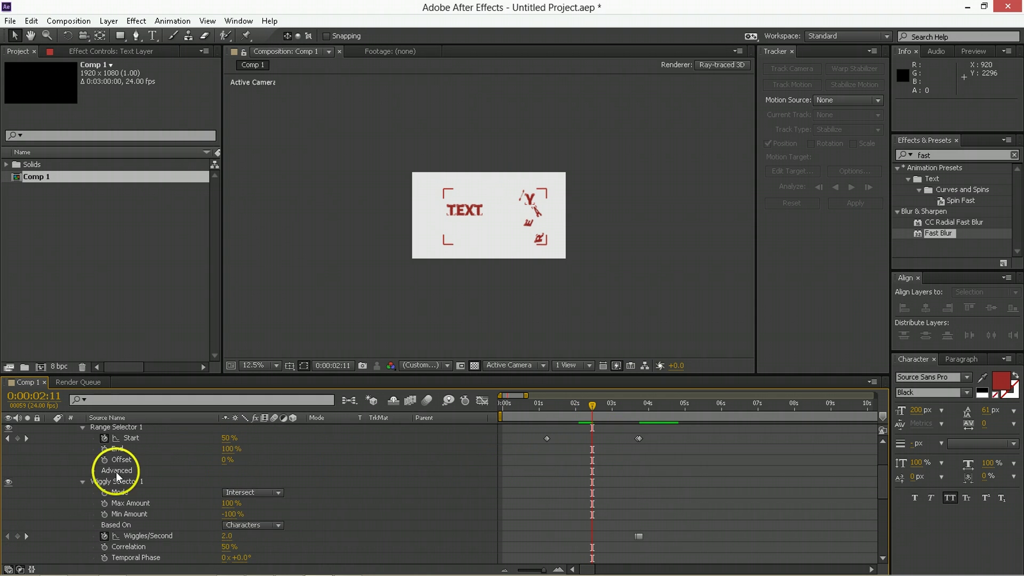
scroll(98, 482, up, 2)
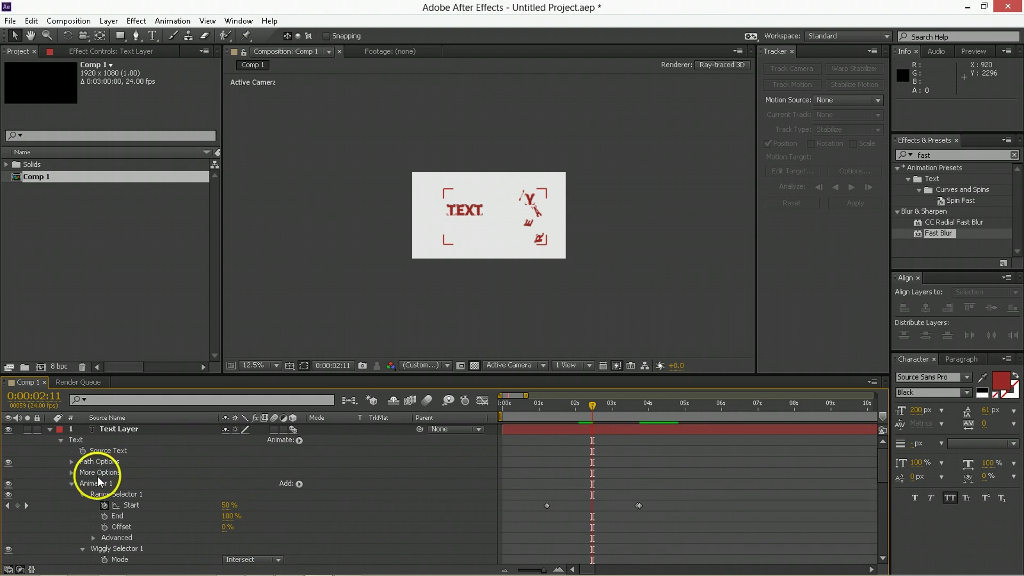
click(103, 430)
key(a)
key(a)
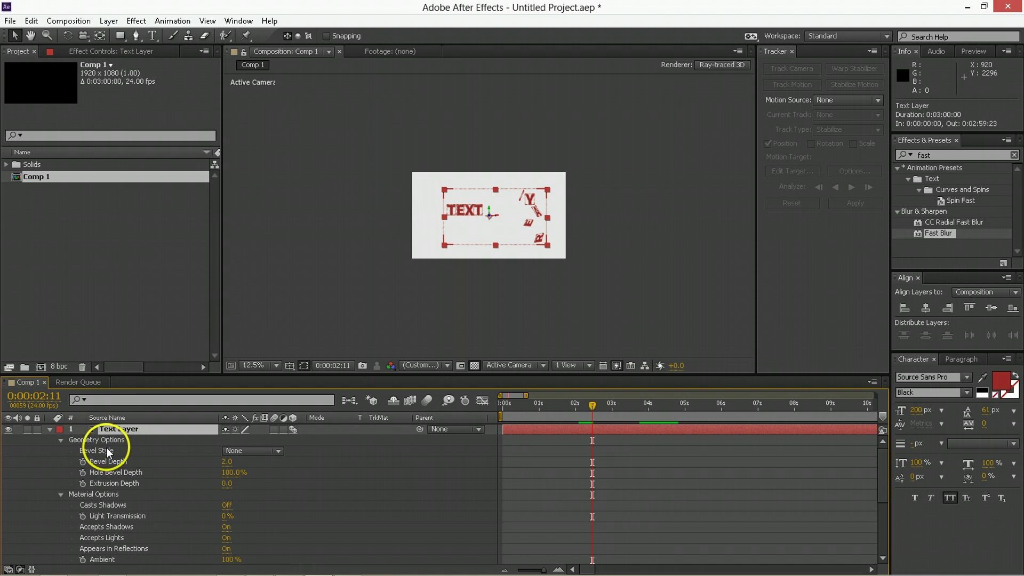
click(235, 452)
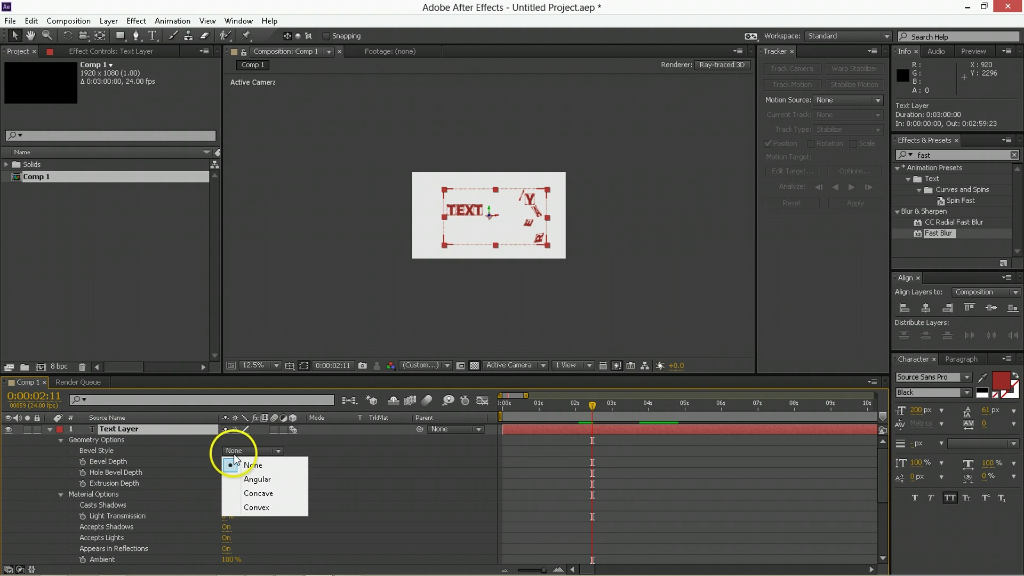
click(268, 507)
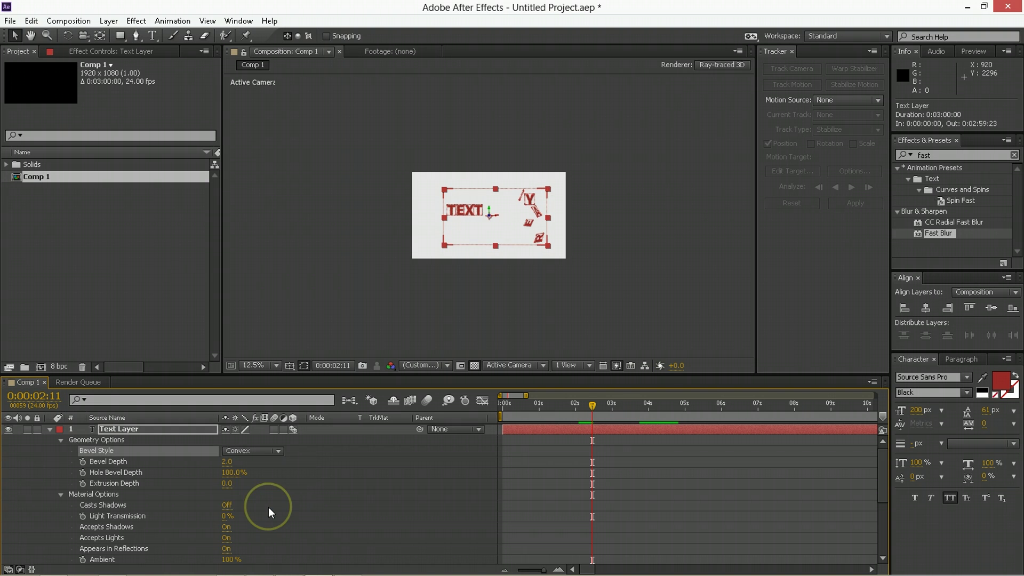
click(236, 483)
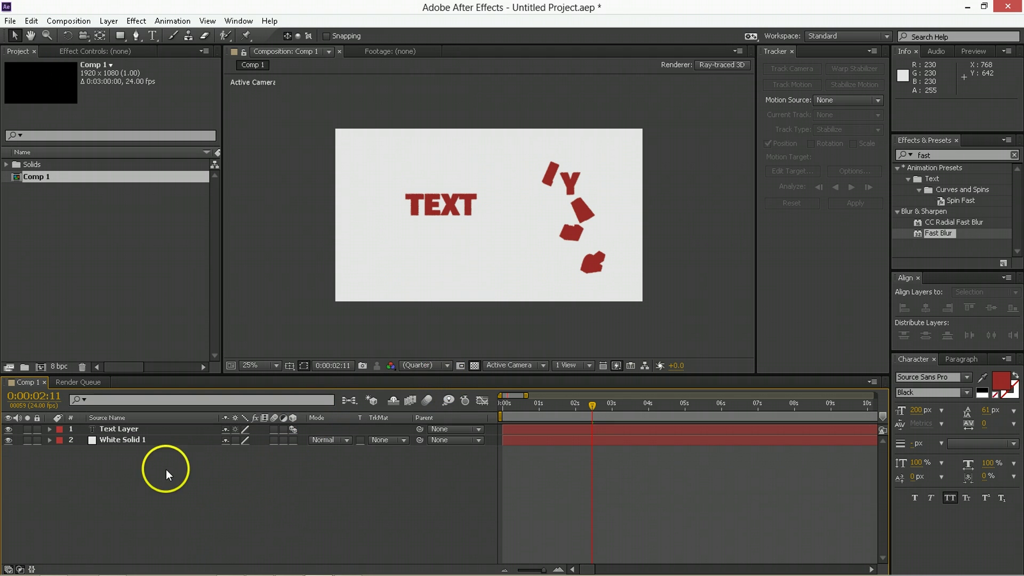
Step: Add a new Point light layer, Light 1, with default settings
right_click(166, 469)
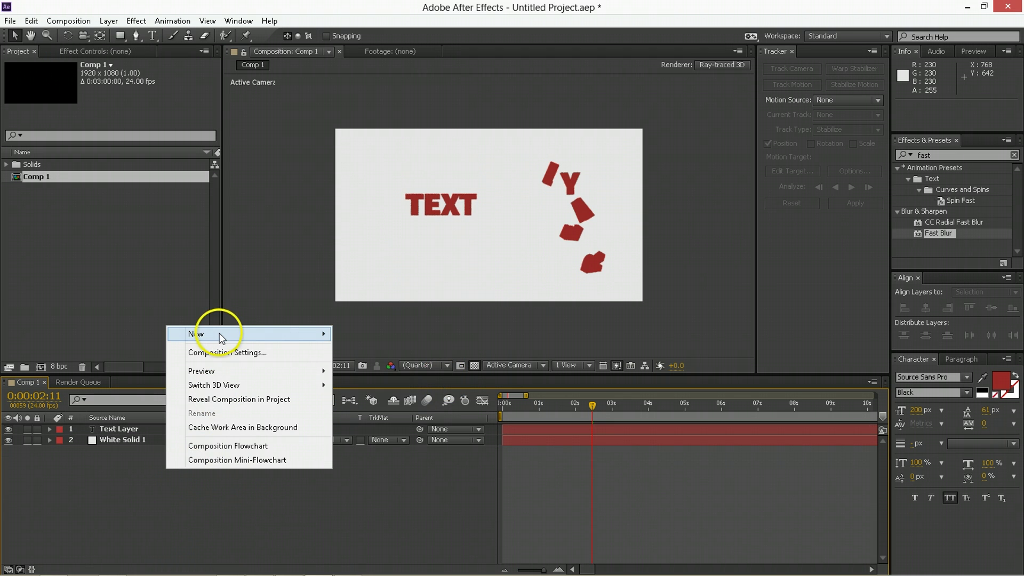
mouse_move(219, 333)
click(372, 381)
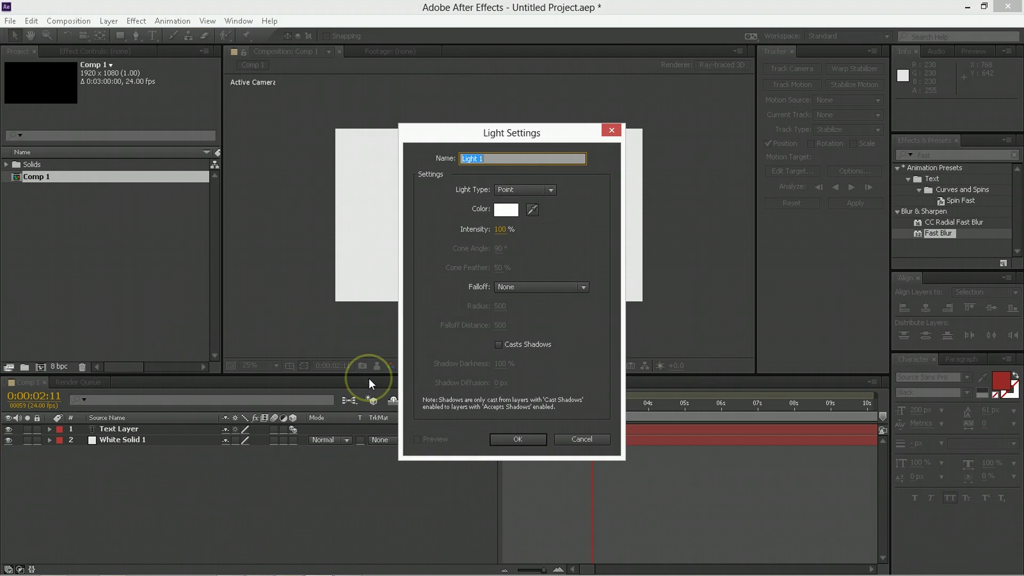
click(524, 435)
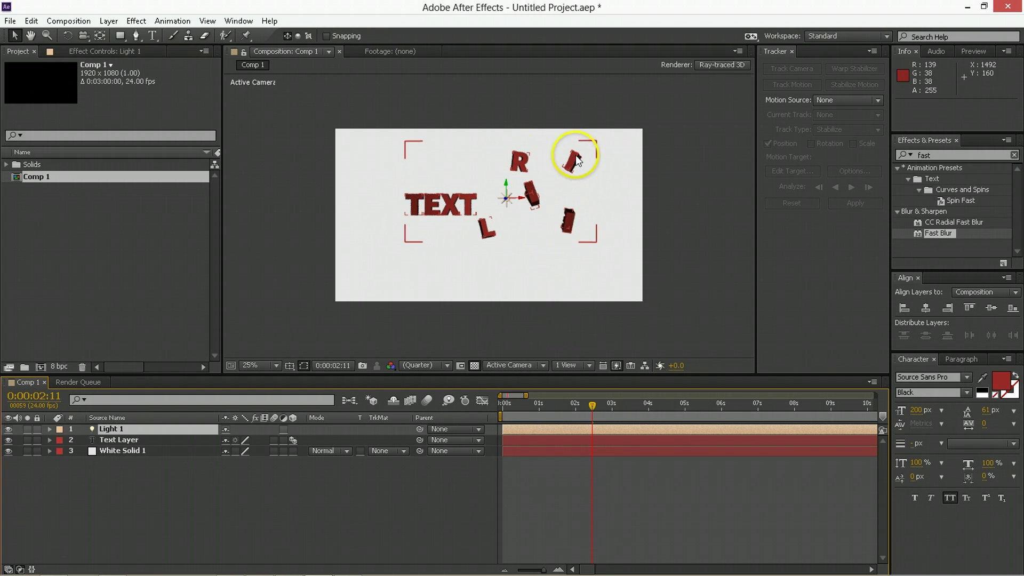
click(251, 470)
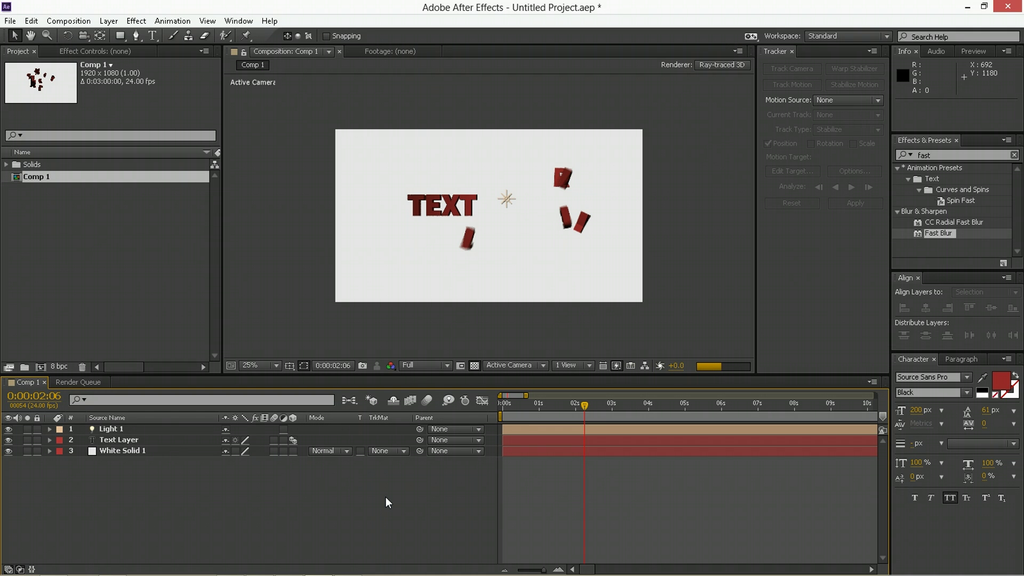
Step: Enable Text Layer motion blur, end the work area at 5:00, and start a RAM preview
click(275, 440)
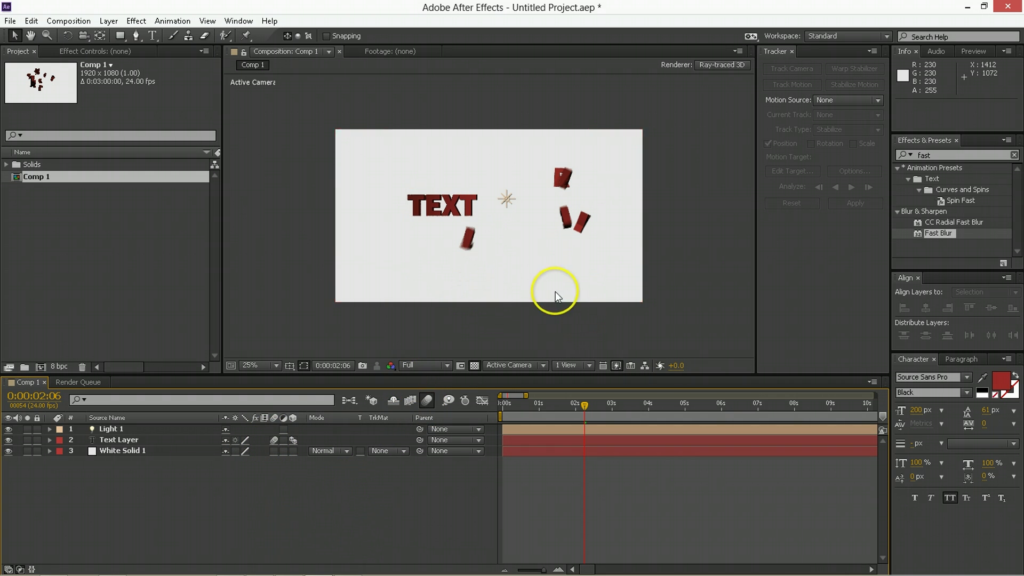
drag(512, 410, 488, 412)
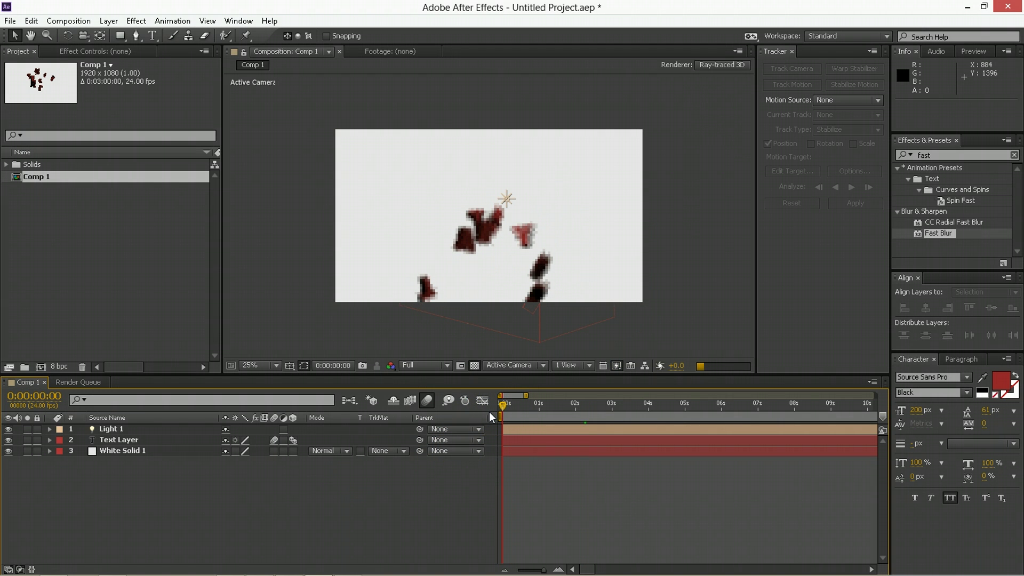
click(685, 405)
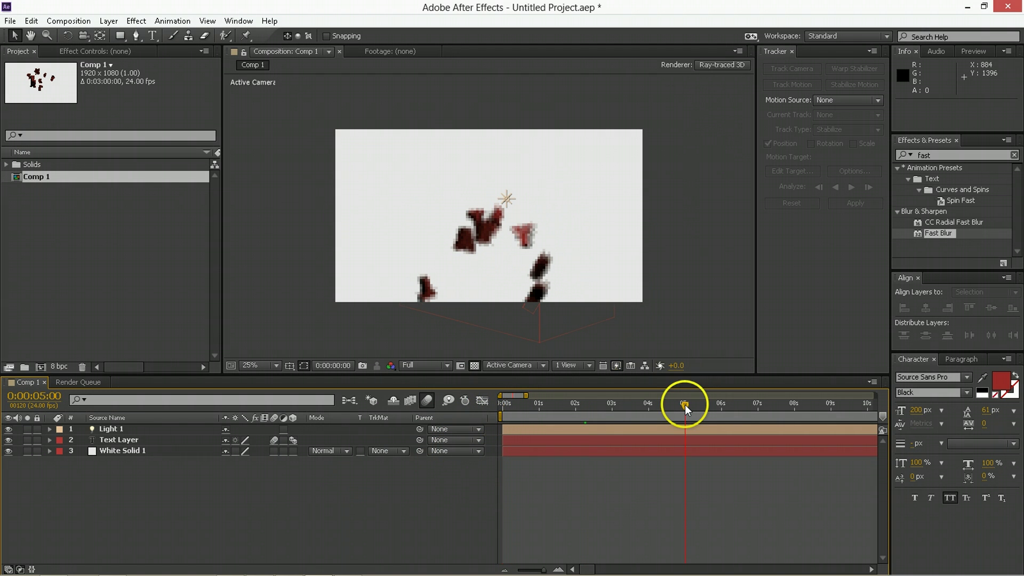
key(n)
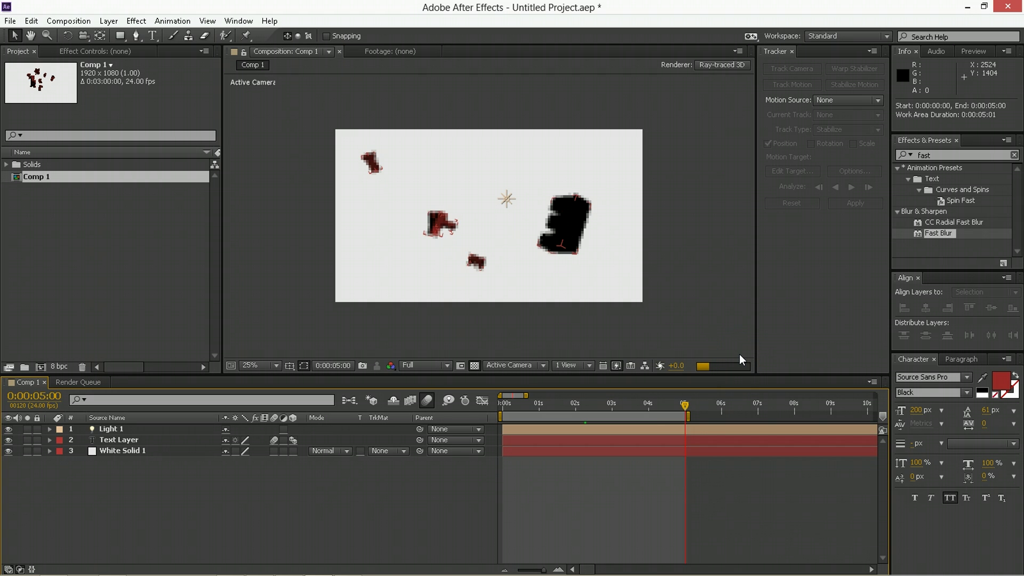
click(732, 379)
key(KP_0)
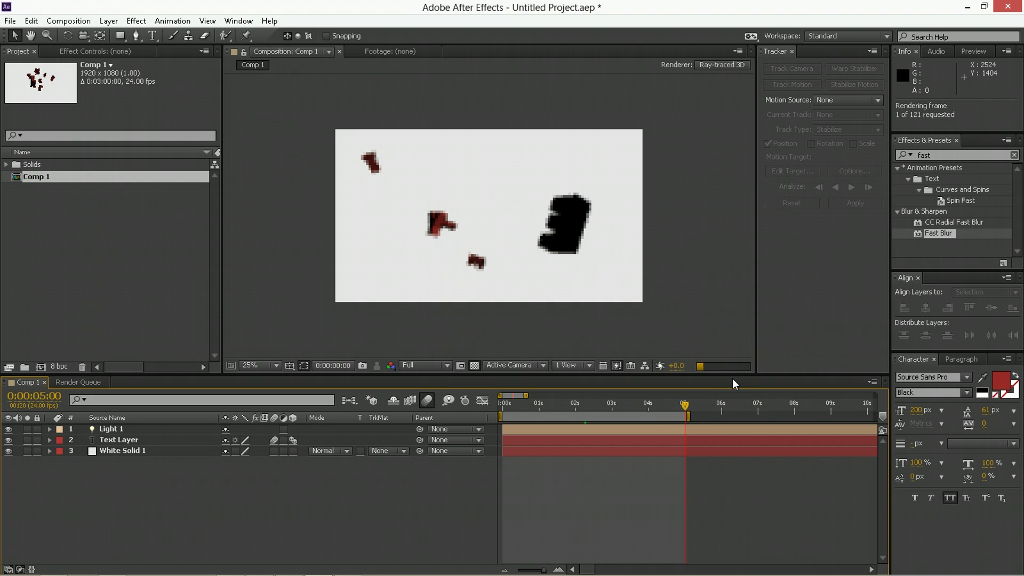